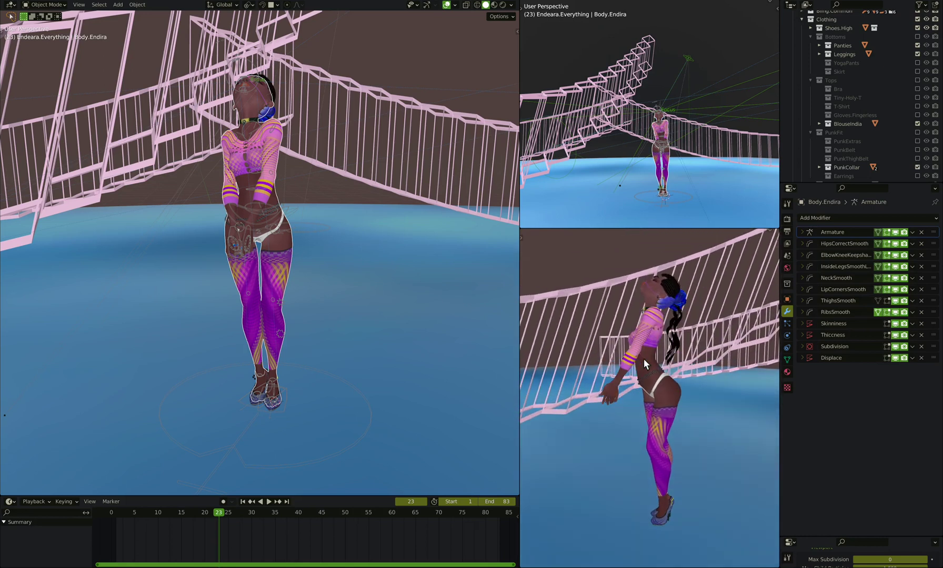
- Select the leggings and view the character from the front
left_click(663, 438)
key("KP_1")
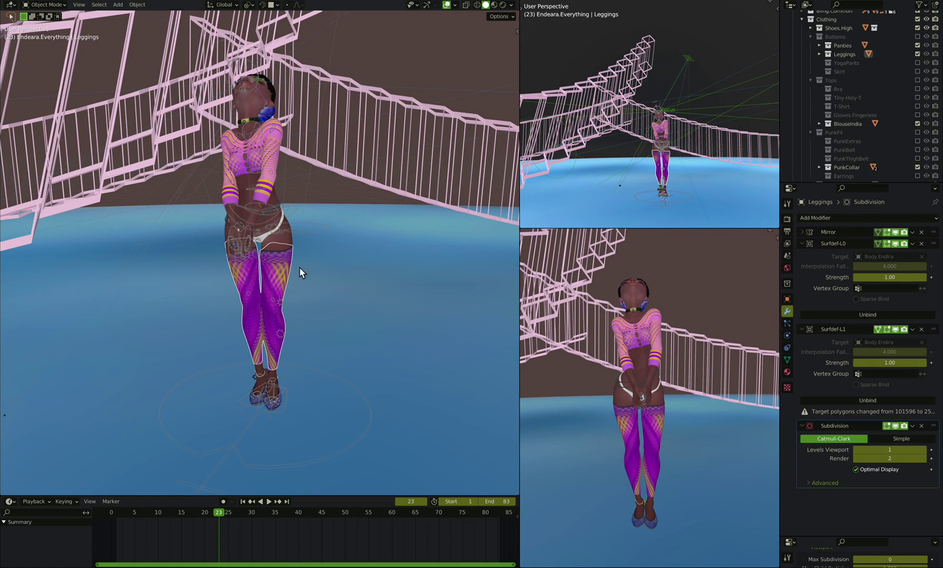
middle_click_drag(299, 267, 298, 266)
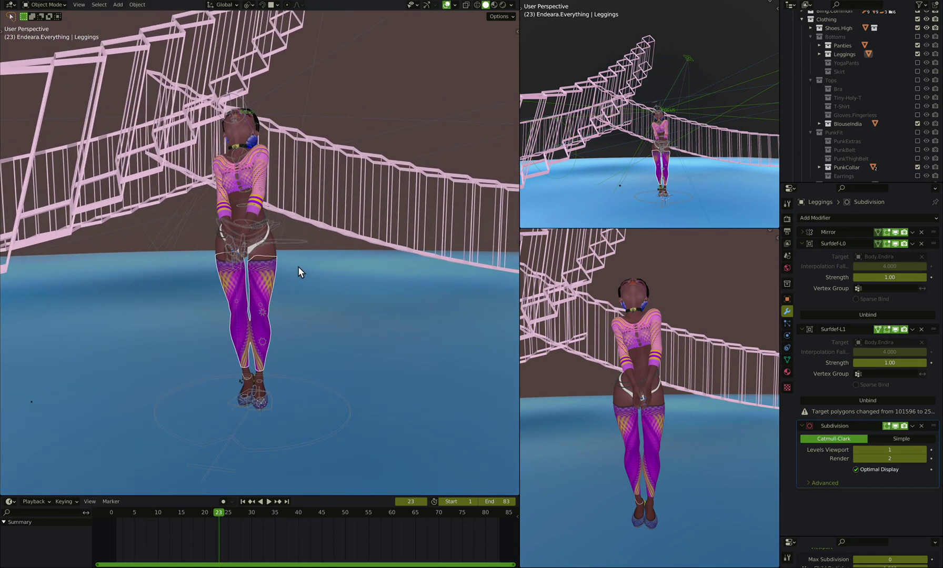
middle_click_drag(331, 335, 331, 334)
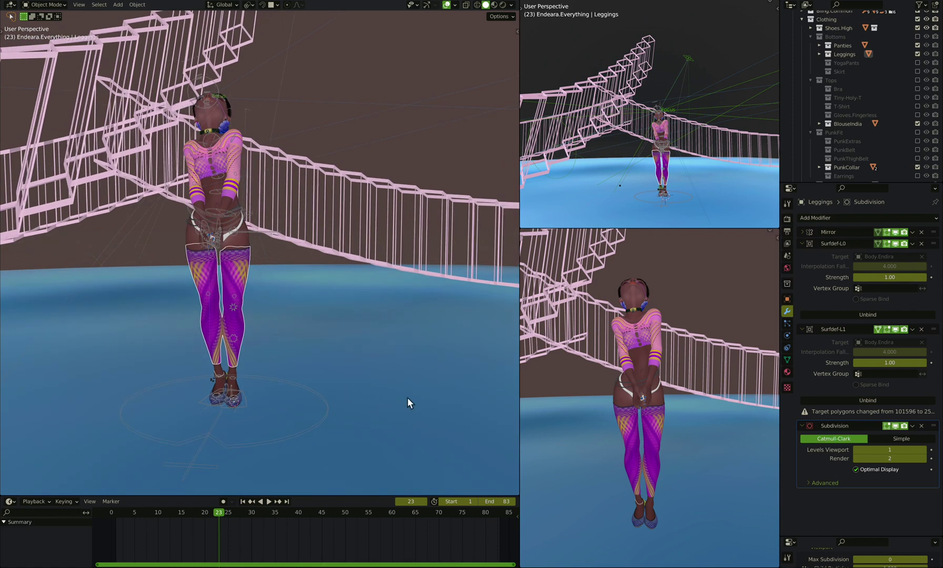
- Add a cylinder mesh beside the character and scale it to about 0.14 horizontally, keeping its Z height
key("shift+a")
mouse_move(406, 397)
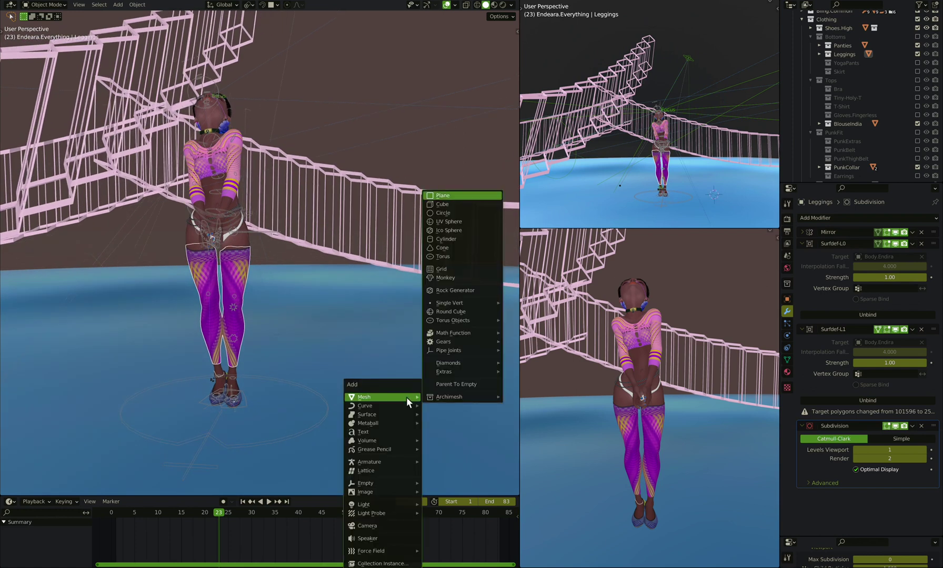
key("Down")
key("Down")
key("Down")
key("Down")
key("Return")
key("s")
key("shift+z")
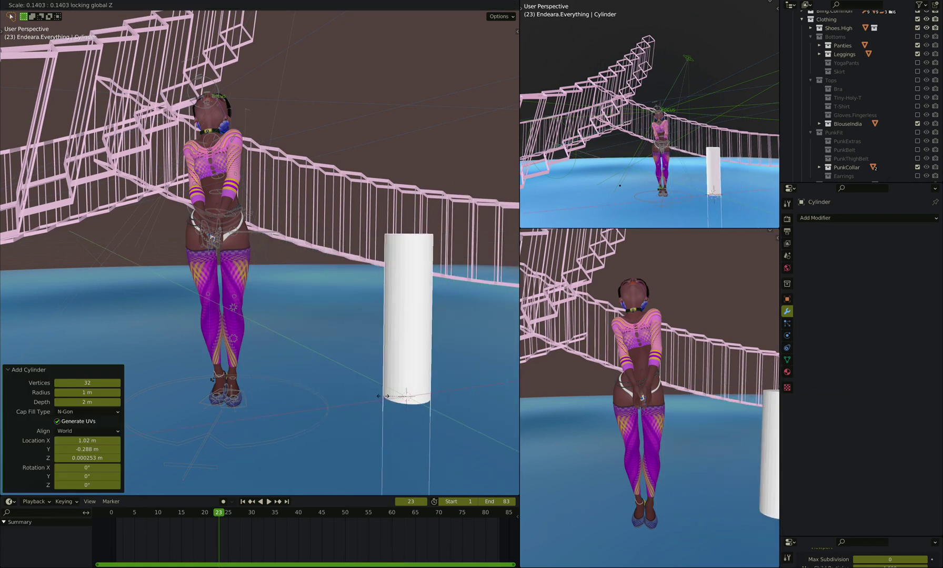
left_click(422, 368)
- Raise the cylinder about 1.02 m along the Z axis so it stands on the floor
key("g")
key("z")
left_click(457, 219)
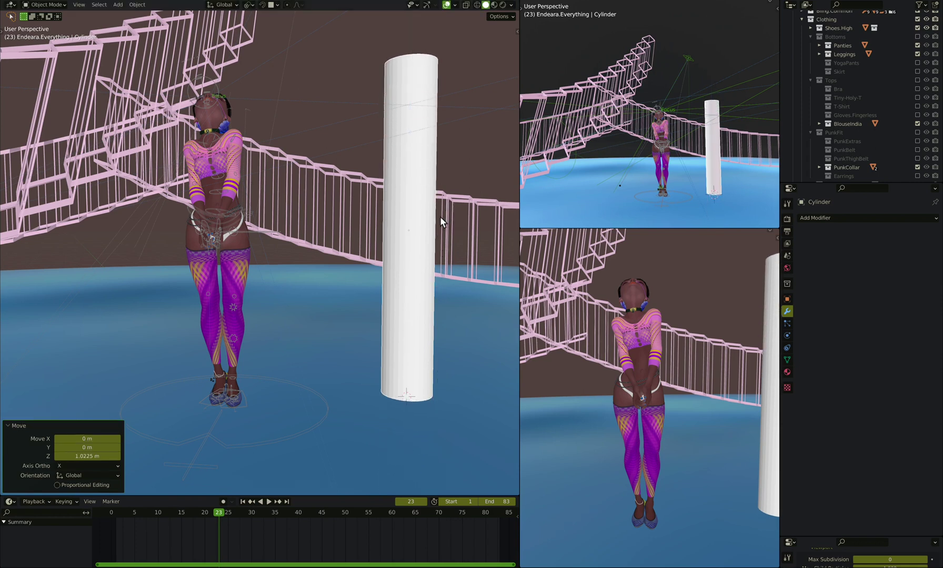
- Divide the cylinder's side with 15 evenly spaced horizontal loop cuts
middle_click_drag(440, 217, 370, 226, "shift")
key("Tab")
key("ctrl+r")
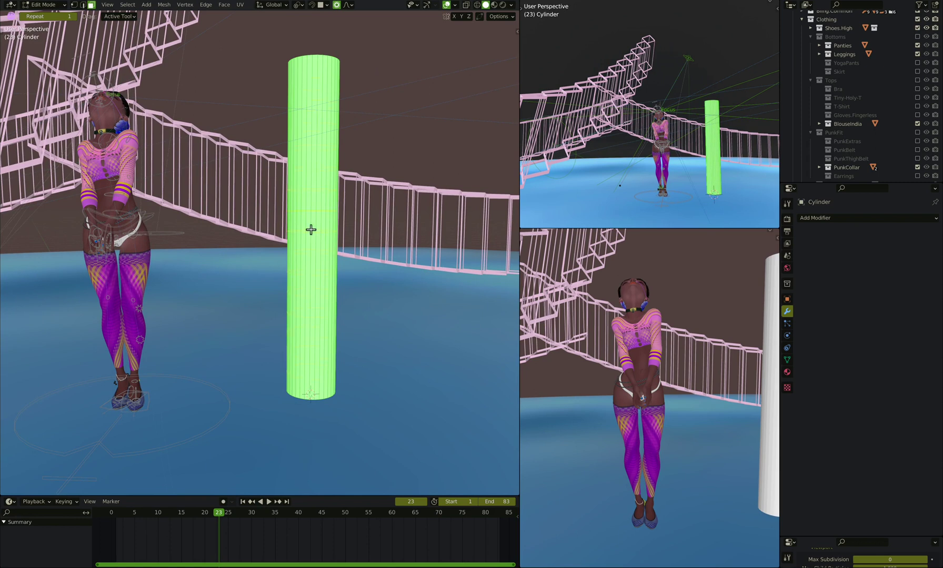
left_click(311, 230)
right_click(311, 230)
middle_click_drag(312, 230, 310, 230)
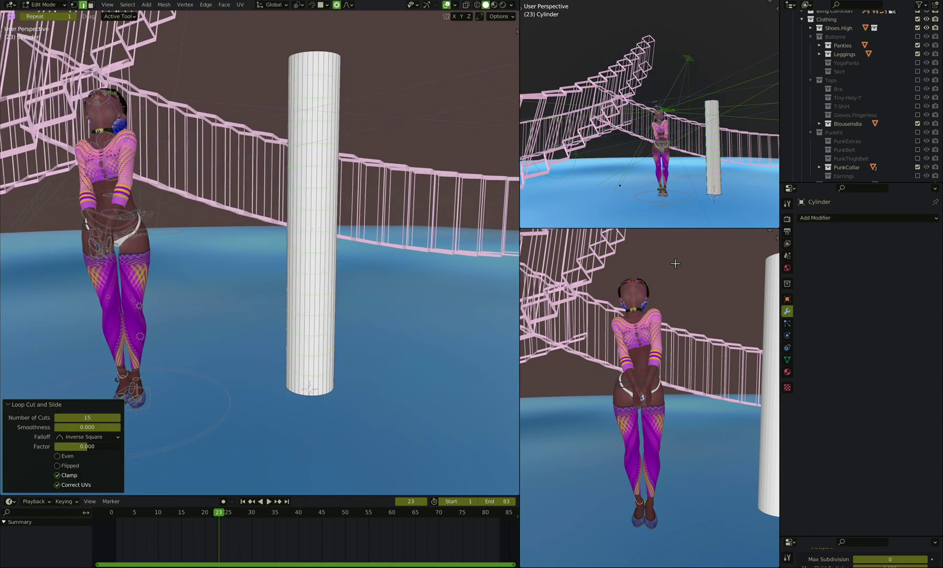
- Add a Bevel modifier to the cylinder, expand its Profile, Geometry and Shading settings, and make it affect vertices
left_click(844, 218)
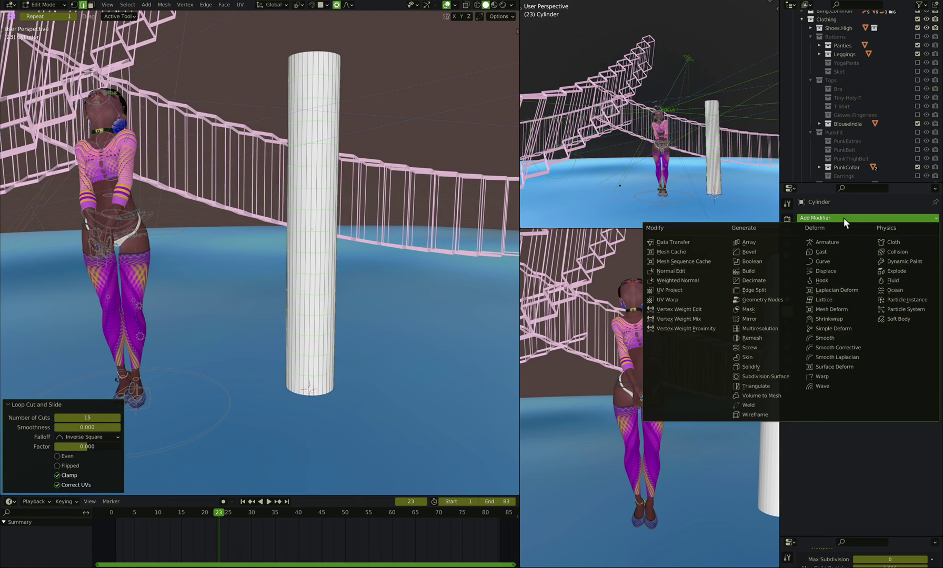
left_click(774, 251)
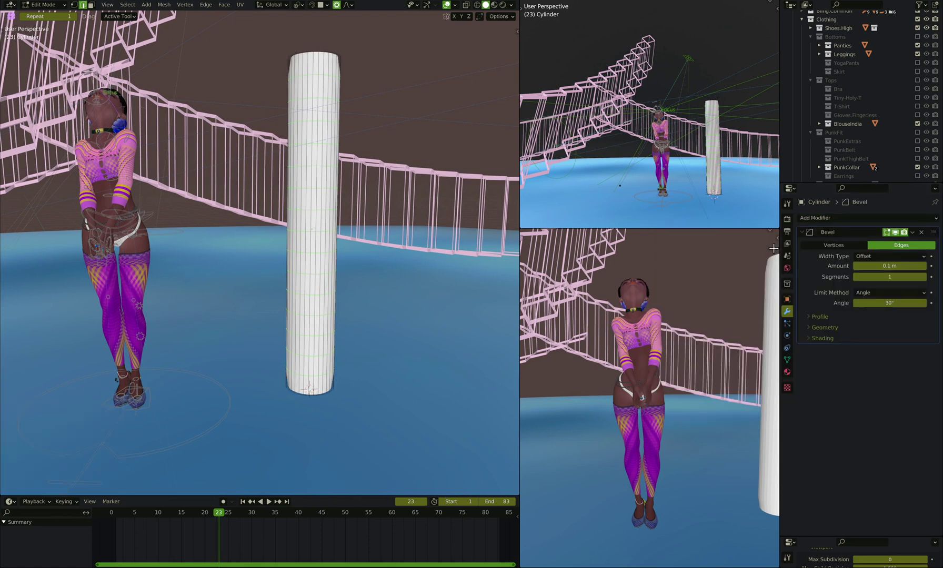
left_click(807, 317)
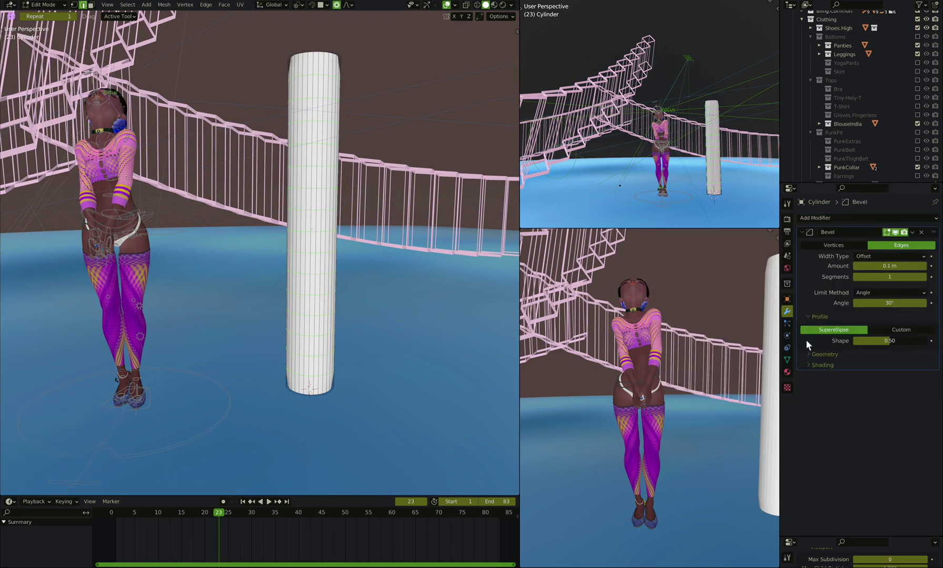
left_click(808, 355)
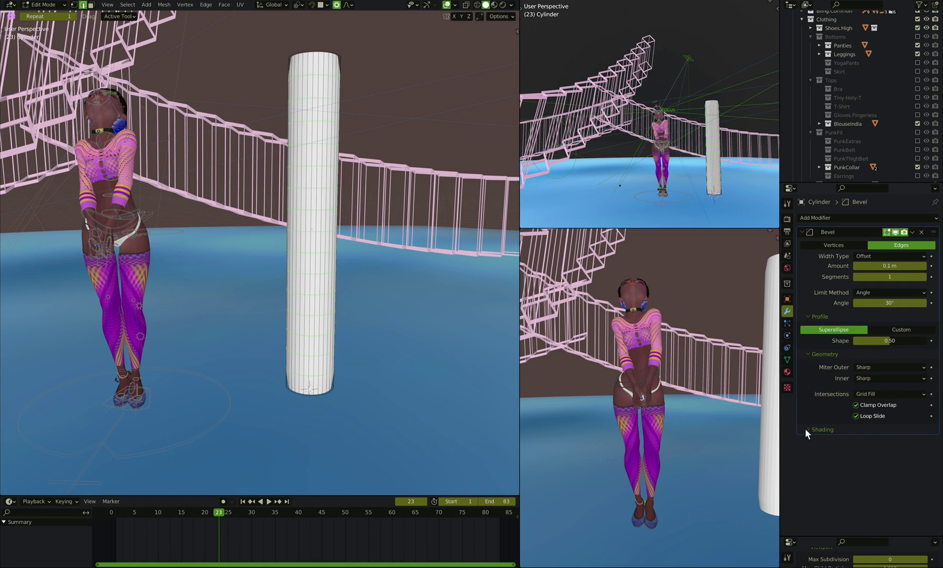
left_click(805, 428)
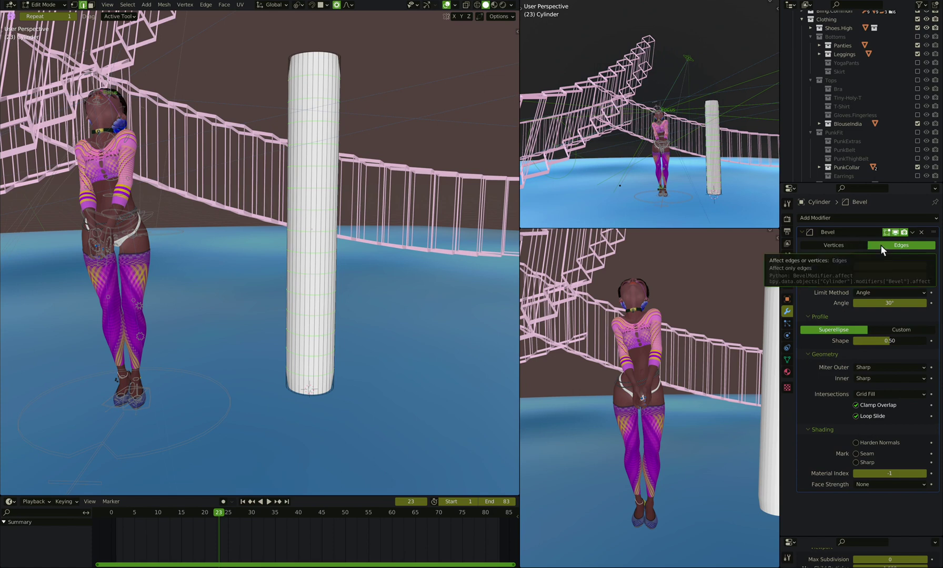
left_click(851, 246)
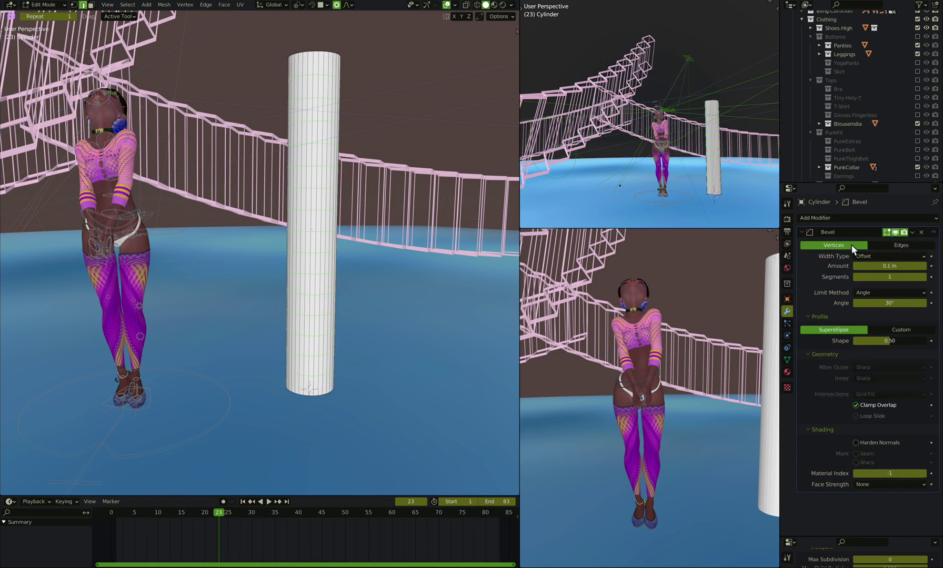
- Return to Object Mode and add a Wireframe modifier after the cylinder's Bevel modifier
key("Tab")
scroll(318, 142, "up", 4)
scroll(317, 139, "up", 2)
middle_click_drag(317, 139, 317, 150)
scroll(317, 139, "down", 2)
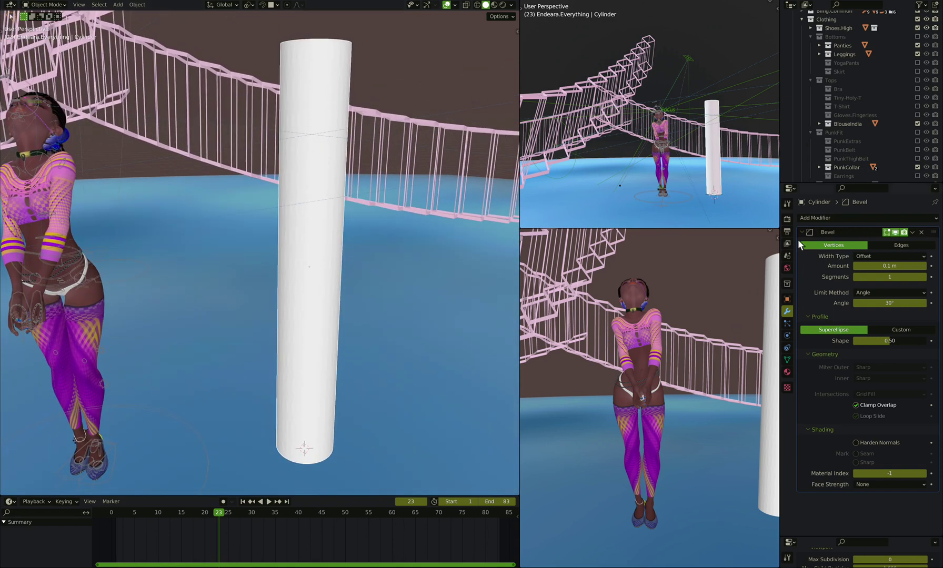
left_click(833, 219)
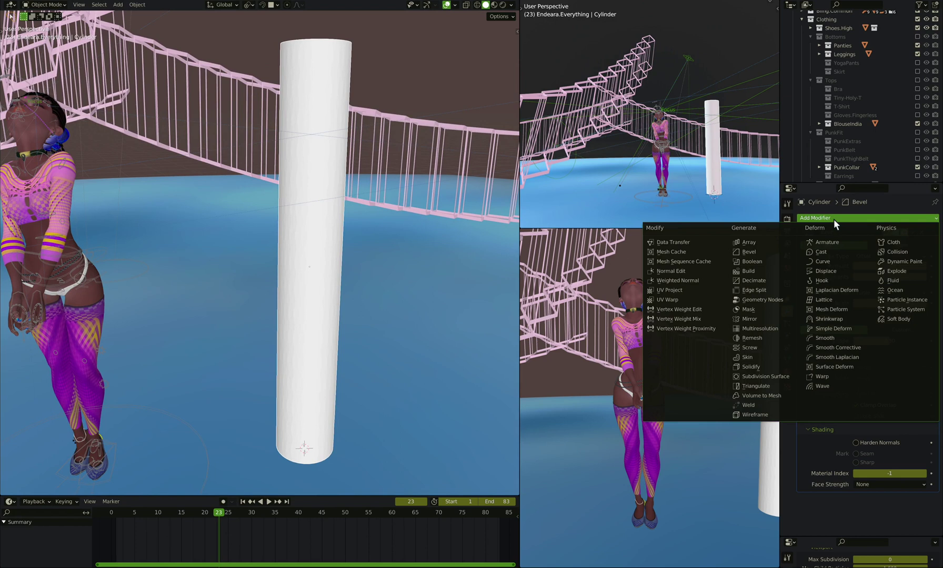
left_click(750, 412)
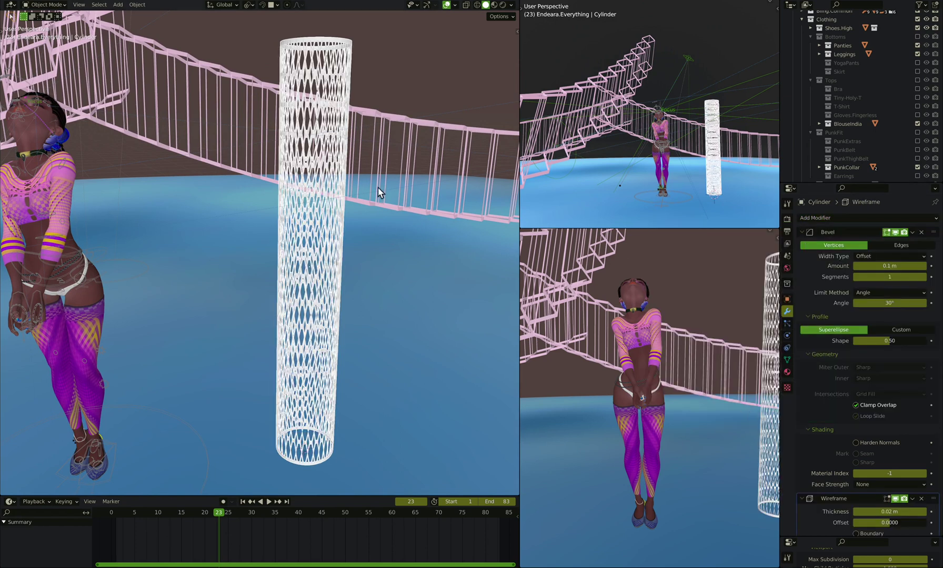
- Isolate the wireframed cylinder in local view
scroll(214, 116, "up", 1)
scroll(339, 154, "up", 3)
mouse_move(339, 154)
middle_mouse_down()
mouse_move(339, 188)
mouse_move(338, 154)
mouse_move(327, 155)
middle_mouse_up()
scroll(338, 153, "down", 3)
key("KP_Divide")
scroll(234, 164, "up", 4)
middle_click_drag(234, 164, 253, 166)
scroll(234, 164, "down", 3)
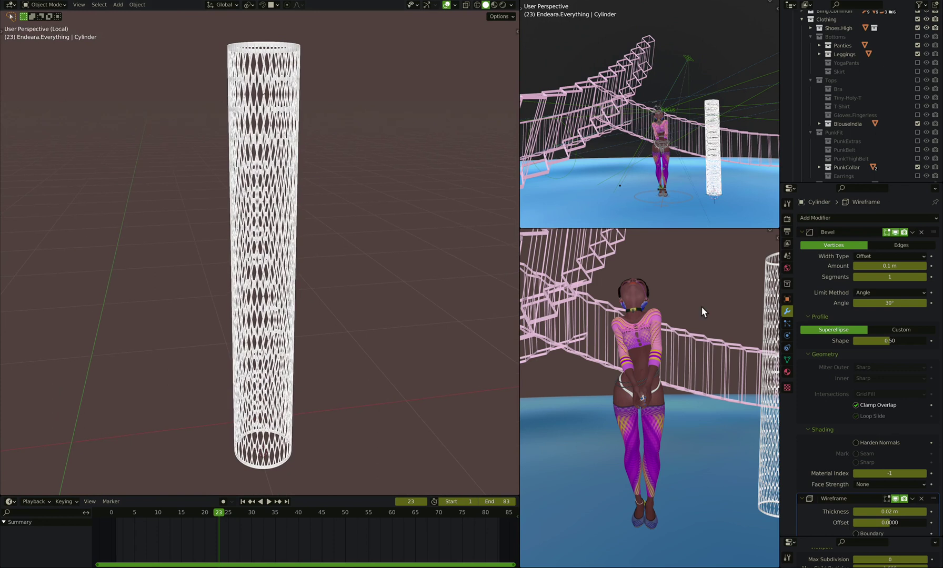
- Set the Wireframe modifier's thickness to 0.002 m
scroll(823, 507, "down", 3)
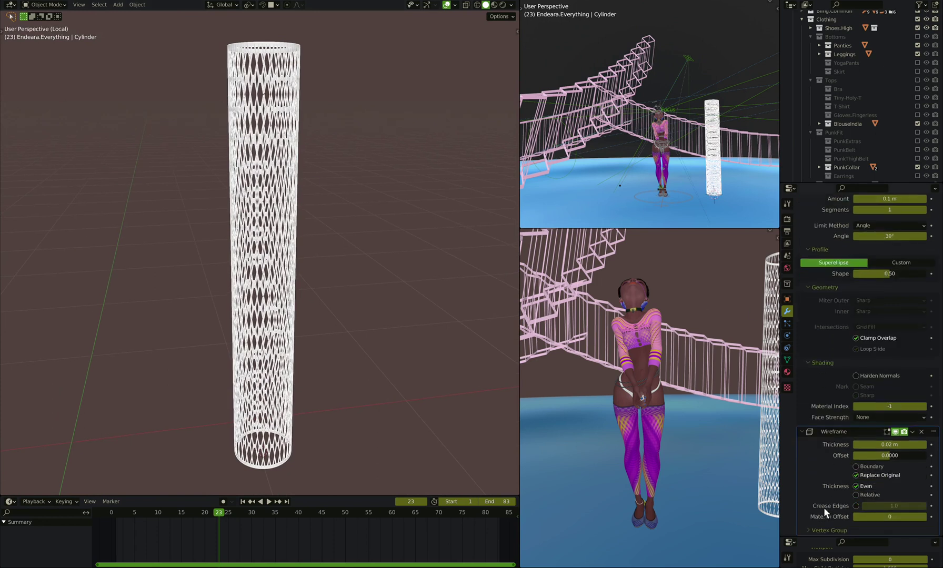
double_click(879, 445)
type(".00")
key("Return")
scroll(262, 121, "up", 5)
- Switch the Bevel modifier's width type to Percent and set the width to 30%
scroll(262, 121, "down", 6)
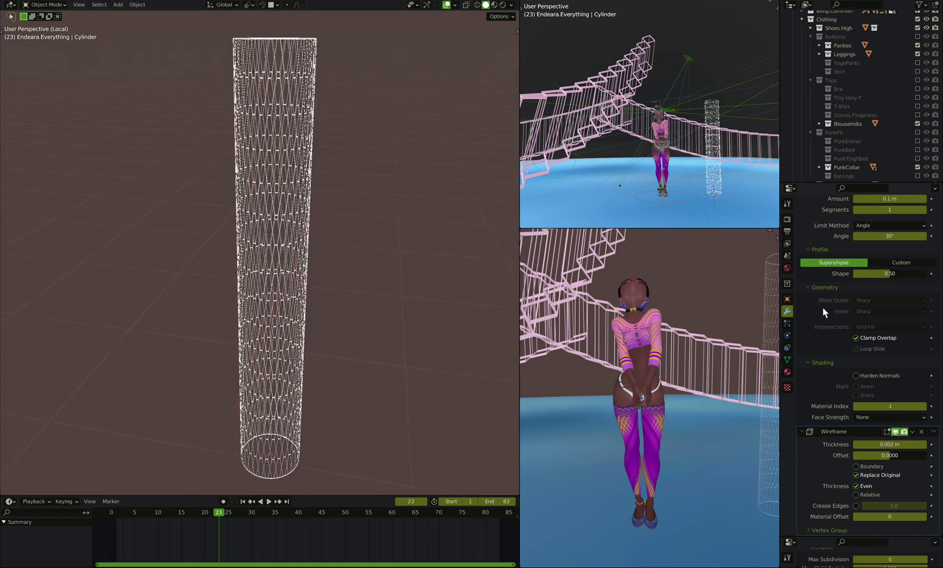
scroll(822, 334, "up", 3)
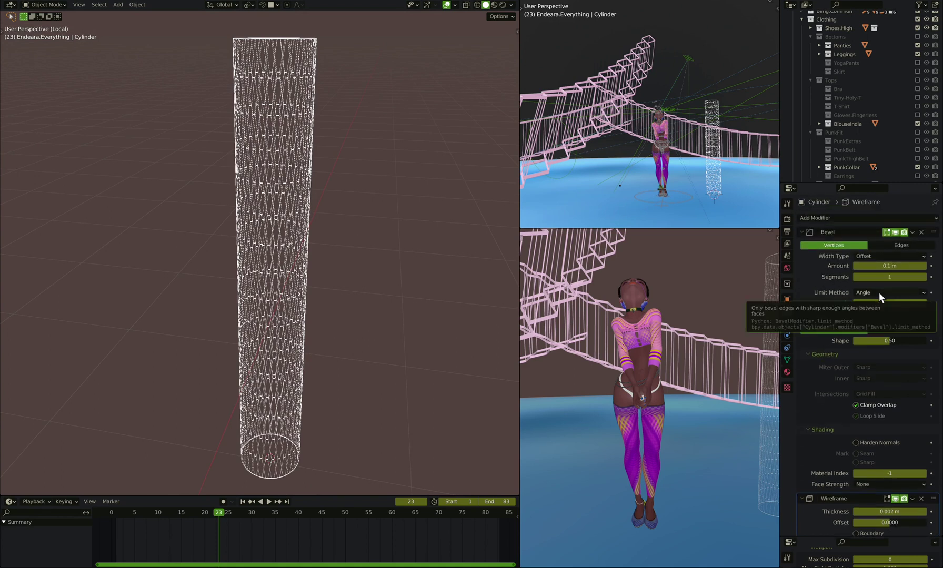
left_click(873, 256)
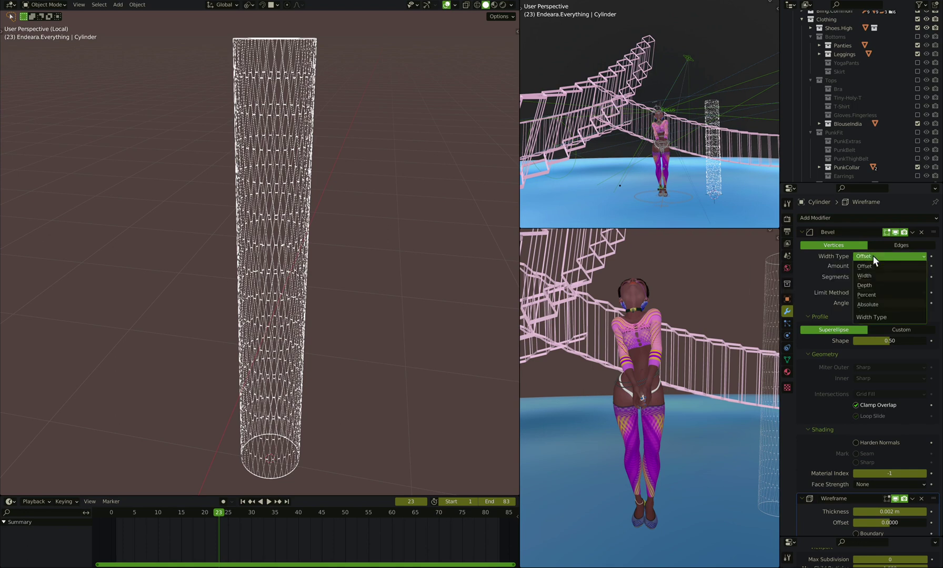
left_click(875, 295)
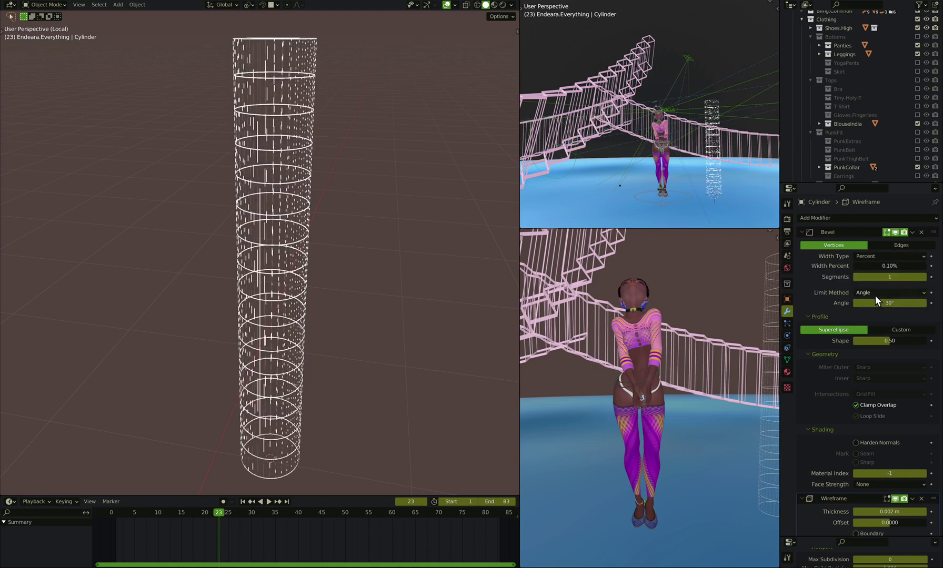
left_click_drag(880, 265, 941, 265)
left_click(879, 267)
type("30")
key("Return")
- Add single centred loop cuts between the existing edge rings in the upper part of the cylinder in Edit Mode
scroll(269, 129, "up", 10)
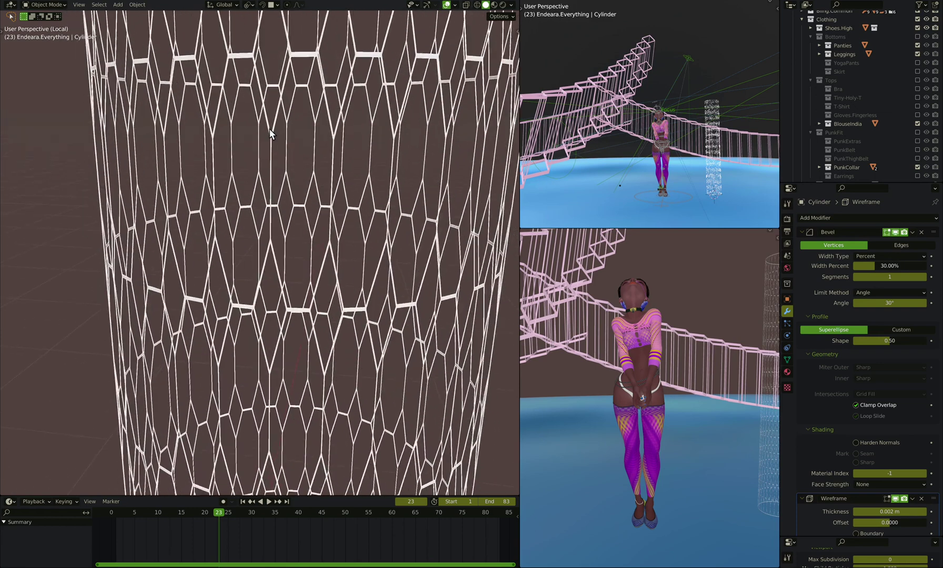
middle_click_drag(269, 130, 299, 181)
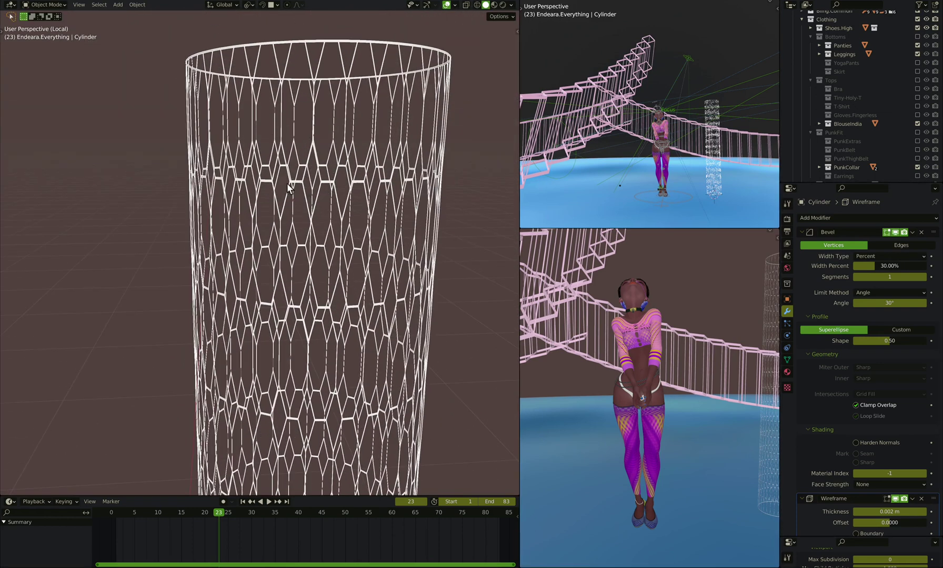
middle_click_drag(327, 133, 357, 121)
scroll(358, 125, "down", 4)
key("Tab")
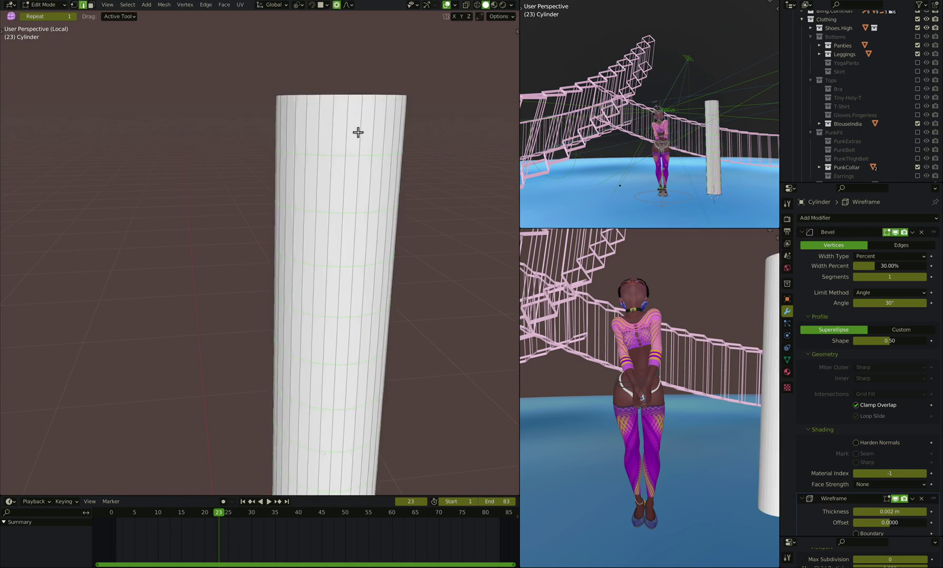
left_click(354, 131)
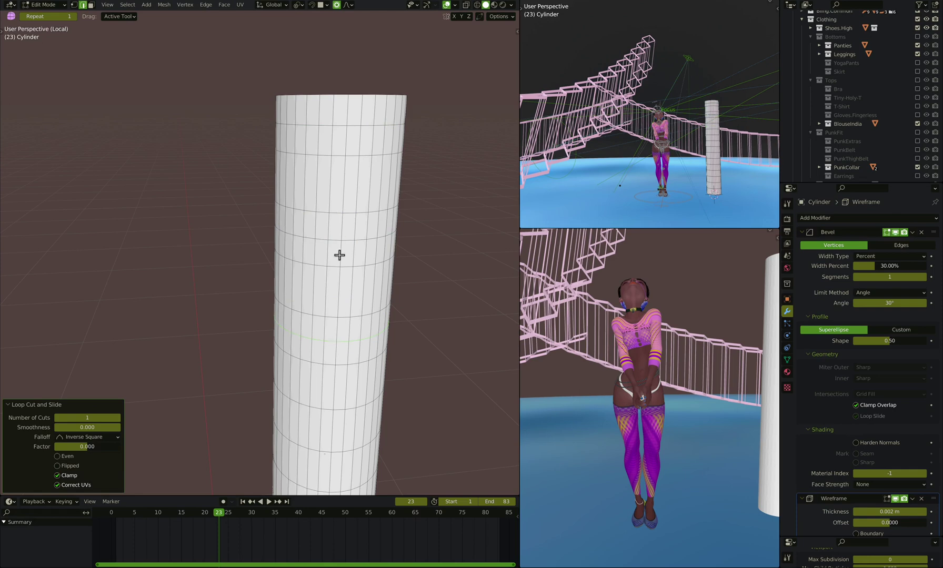
- Continue adding single centred loop cuts between the remaining edge rings down to the cylinder's base
key("Tab")
middle_click_drag(341, 205, 339, 203)
mouse_move(354, 252)
middle_mouse_down()
mouse_move(354, 243)
mouse_move(349, 250)
middle_mouse_up()
scroll(348, 252, "left", 2)
key("Tab")
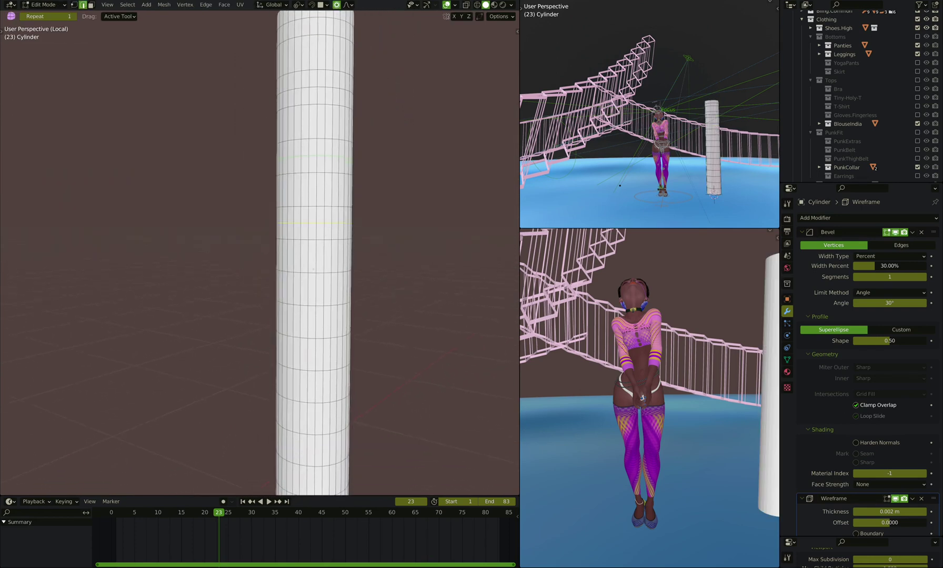
left_click(320, 223)
right_click(320, 224)
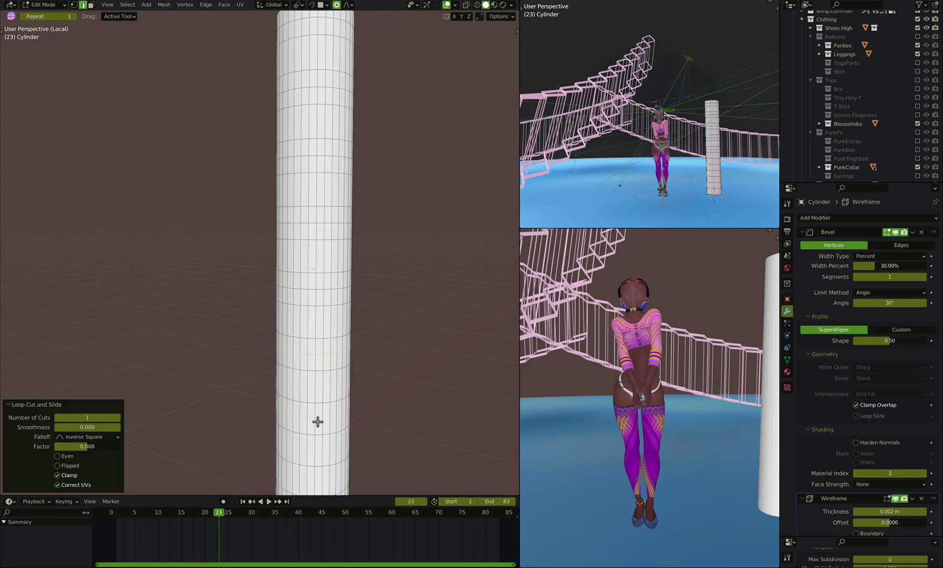
scroll(314, 419, "down", 8, "shift")
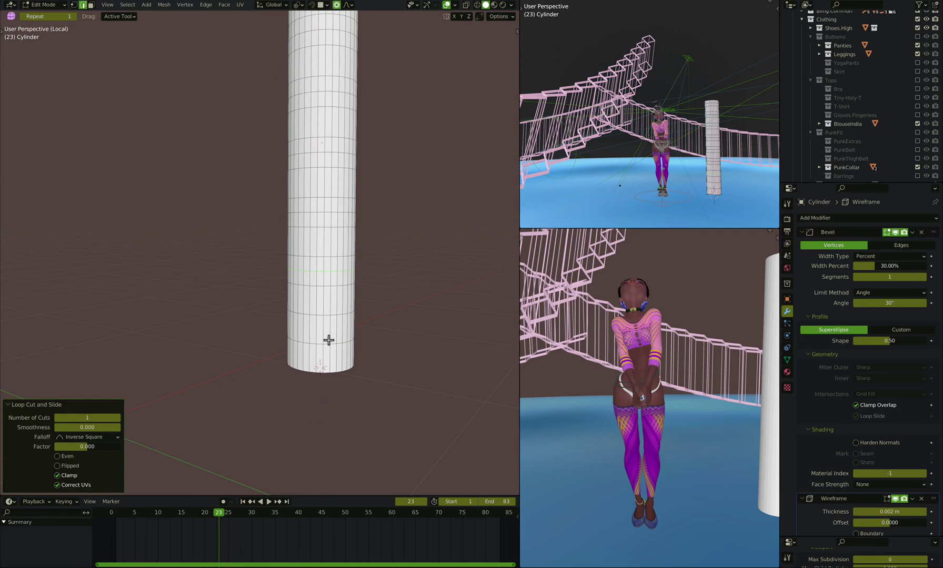
- Return to Object Mode and examine the denser wireframe pattern near the cylinder's upper end
key("Tab")
scroll(332, 281, "up", 1)
scroll(332, 280, "up", 15, "shift")
scroll(332, 281, "up", 10)
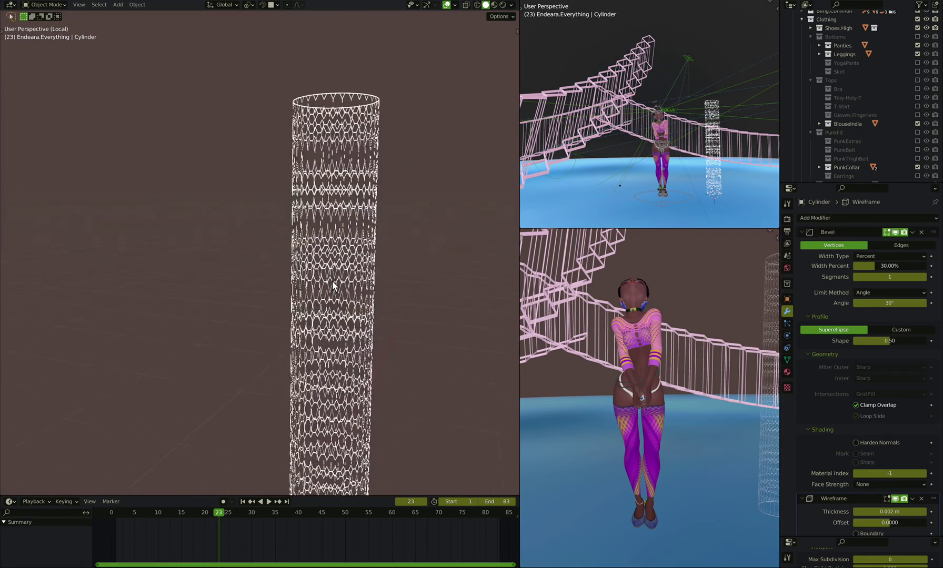
scroll(325, 190, "up", 6)
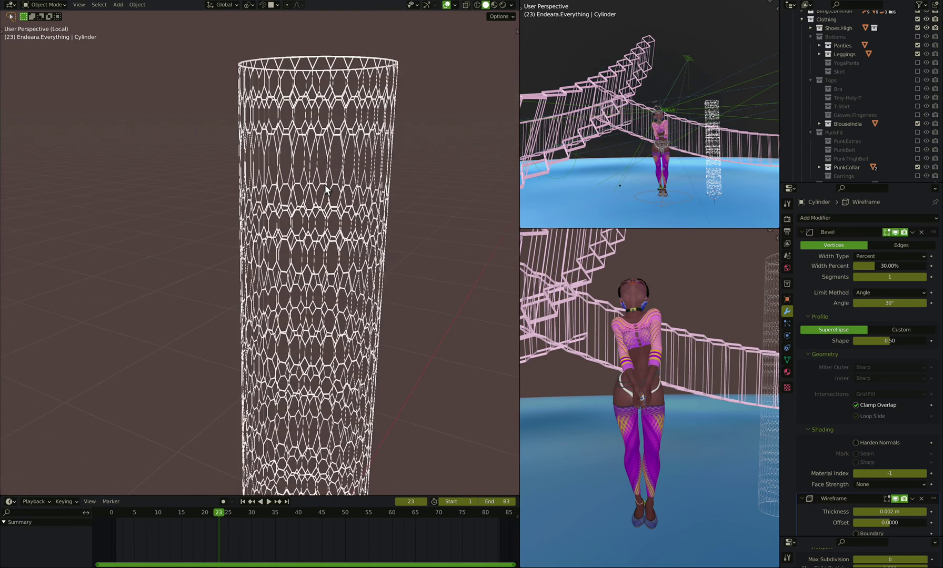
scroll(324, 187, "up", 2)
scroll(323, 186, "down", 1)
middle_click_drag(324, 186, 322, 186)
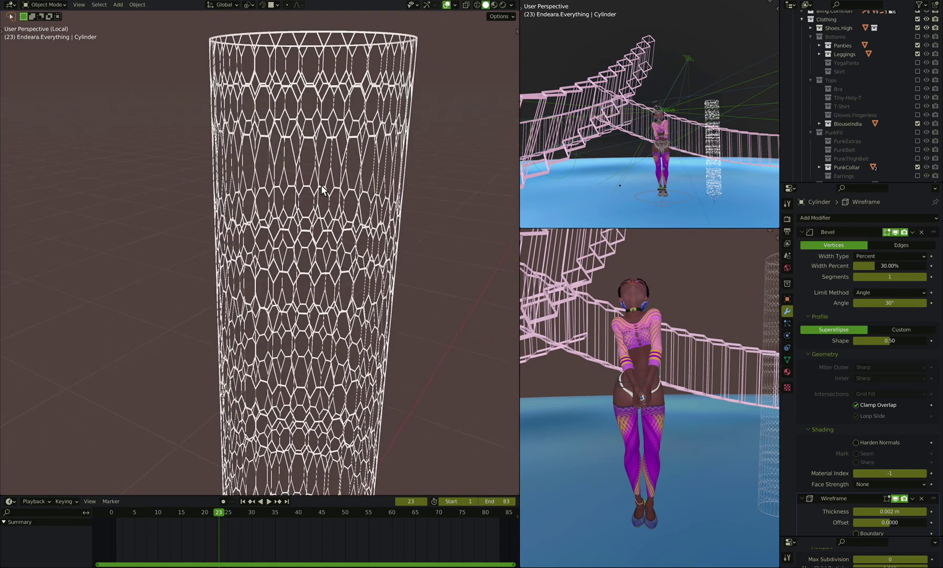
- Set the Bevel modifier's width percent to 50% to turn the wireframe into a diamond fishnet pattern
mouse_move(876, 266)
left_mouse_down()
mouse_move(890, 265)
mouse_move(875, 266)
left_mouse_up()
left_click(885, 268)
type("50")
key("Return")
middle_click_drag(291, 150, 307, 37)
middle_click_drag(425, 88, 424, 87)
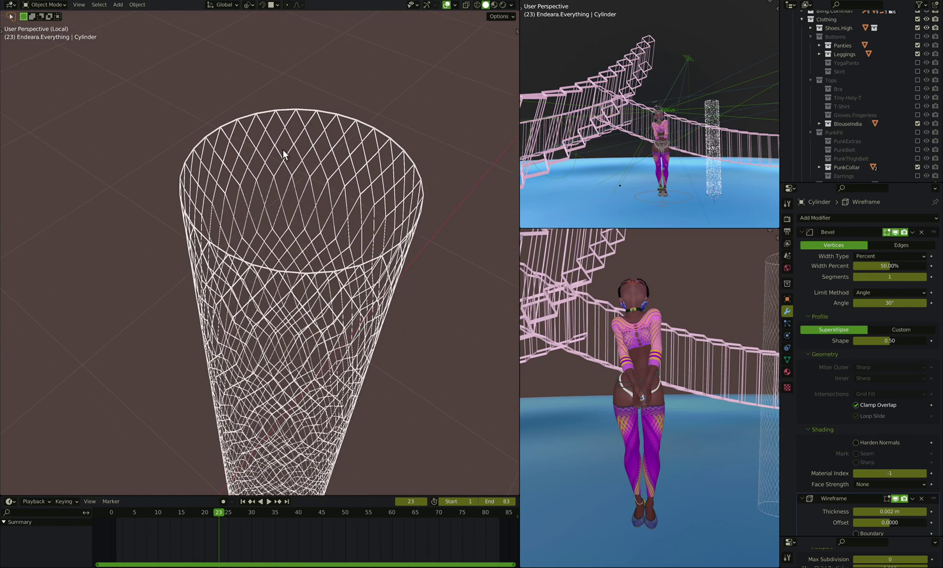
mouse_move(893, 268)
left_mouse_down()
mouse_move(857, 267)
mouse_move(910, 266)
mouse_move(865, 267)
mouse_move(894, 267)
left_mouse_up()
middle_click_drag(332, 302, 331, 302)
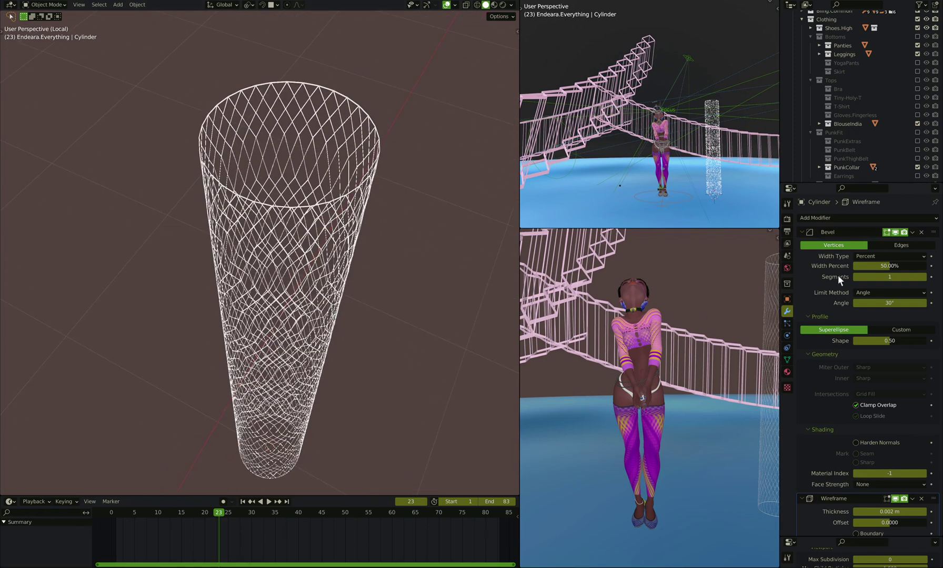
- Set the cylinder's Bevel width percent to 35% for a more hexagonal net pattern
left_click_drag(892, 267, 875, 266)
left_click(886, 266)
type("35")
key("Return")
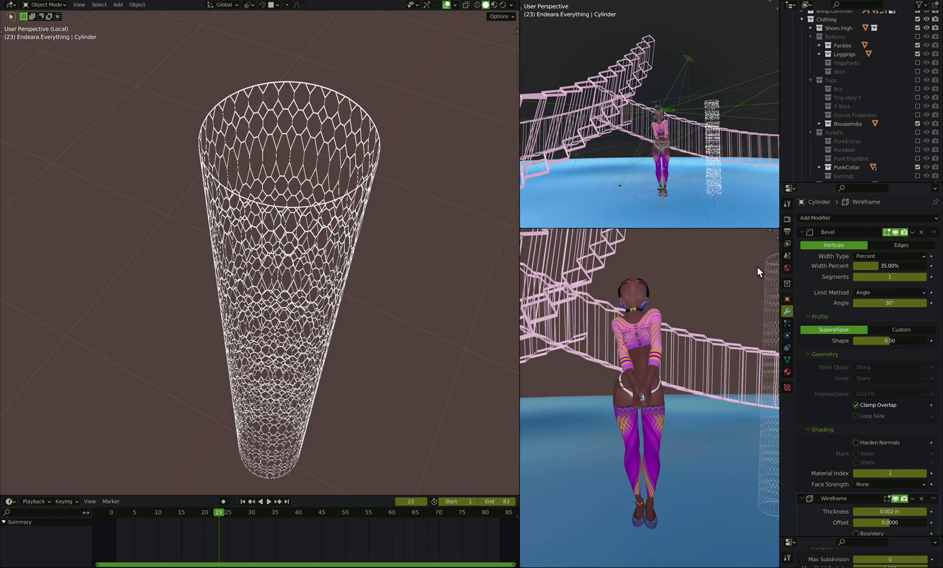
- Examine the net pattern along the whole cylinder and compare it with the underlying quad mesh in Edit Mode
scroll(311, 197, "up", 5)
middle_click_drag(311, 193, 310, 197)
scroll(311, 194, "down", 6)
middle_click_drag(342, 263, 307, 212)
key("Tab")
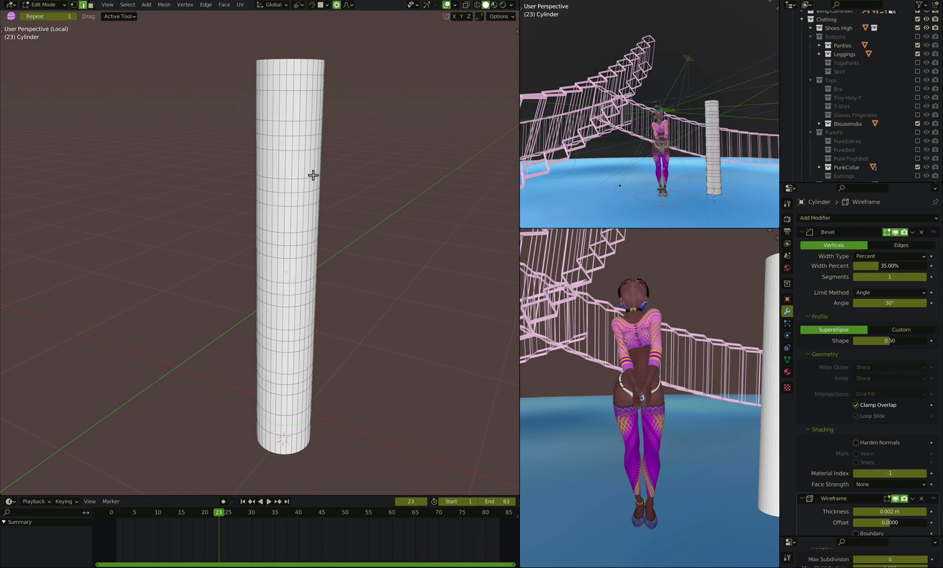
middle_click_drag(313, 175, 310, 172)
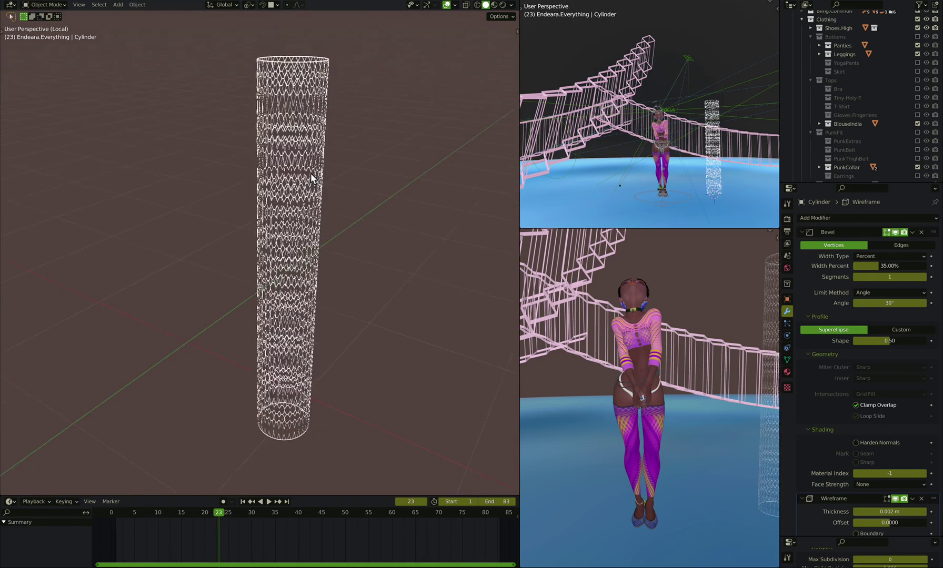
middle_click_drag(311, 173, 317, 174)
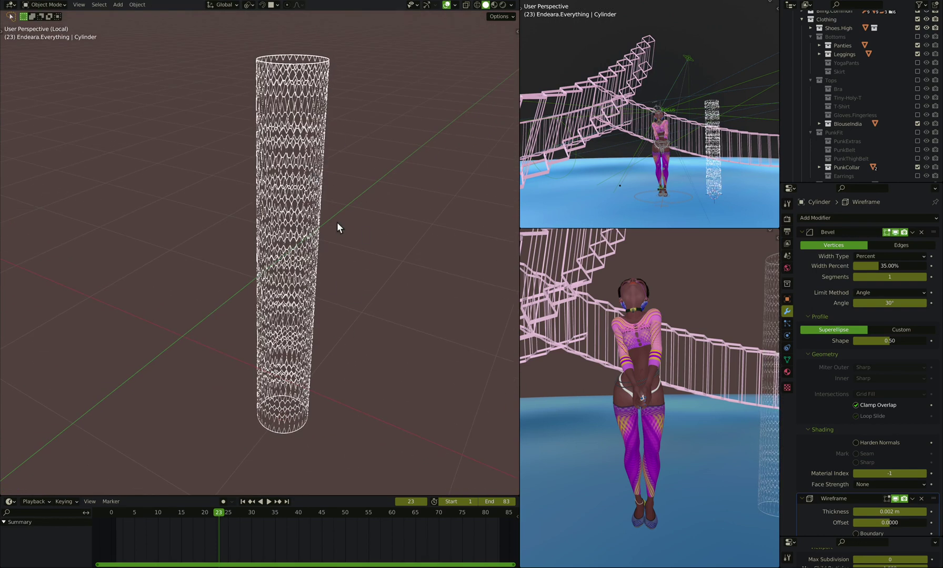
scroll(337, 226, "up", 1)
scroll(647, 462, "up", 3)
- Select the character's leggings, leave local view and frame them in the main viewport
left_click(663, 440)
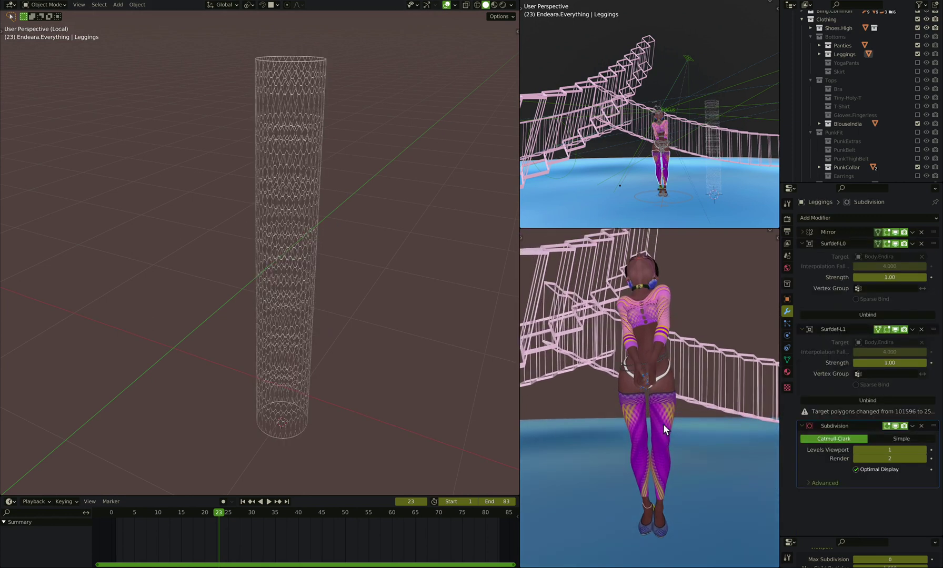
key("KP_Divide")
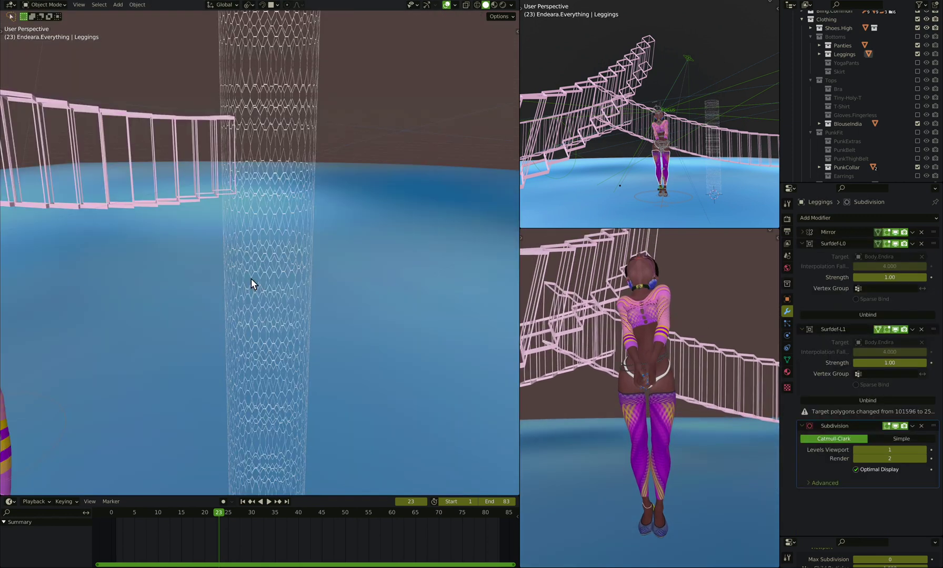
key("KP_Decimal")
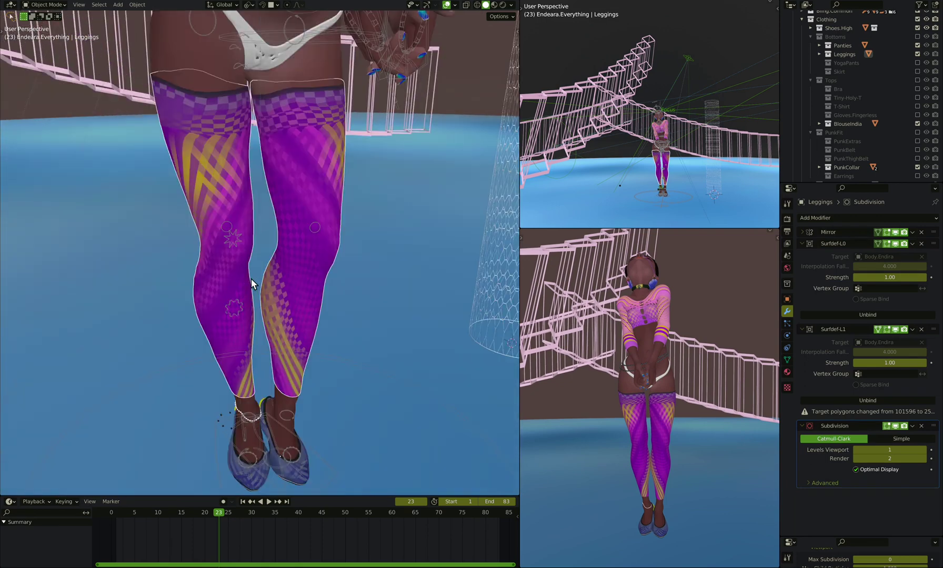
- Examine the leggings on the character from the sides and front, then in full figure
key("KP_6")
key("KP_6")
key("KP_6")
key("KP_6")
key("KP_6")
key("KP_6")
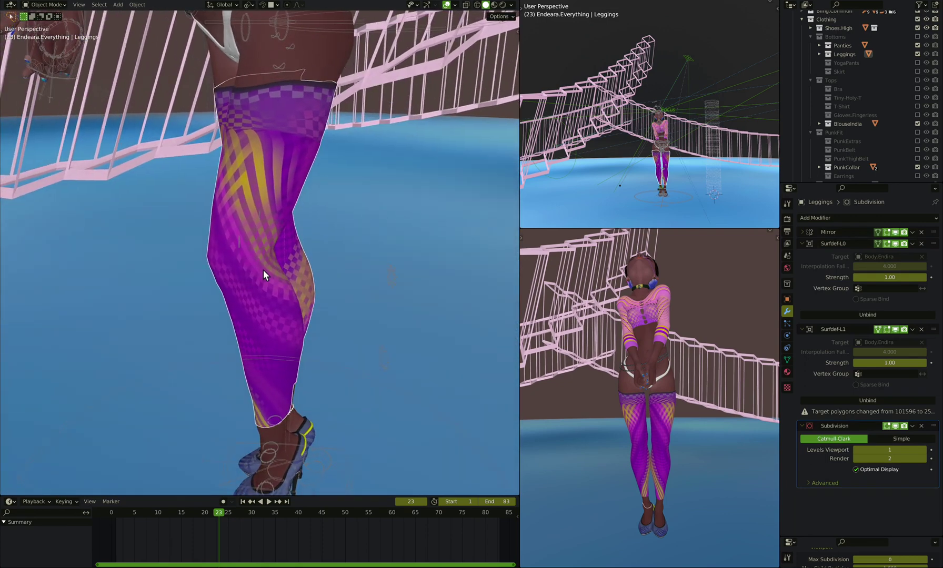
key("KP_4")
key("KP_4")
key("KP_4")
key("KP_4")
key("KP_4")
key("KP_4")
key("KP_4")
key("KP_6")
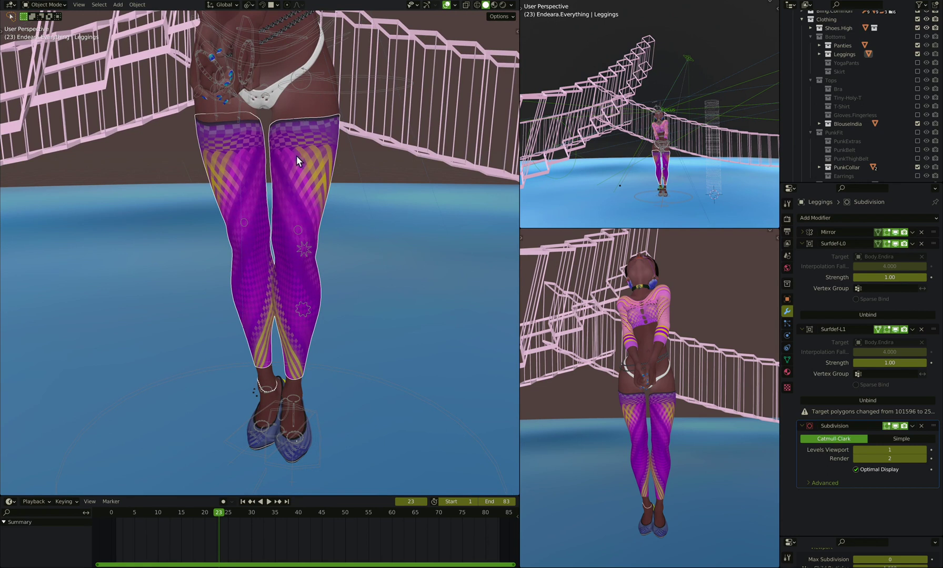
middle_click_drag(305, 170, 295, 170)
scroll(294, 276, "down", 6)
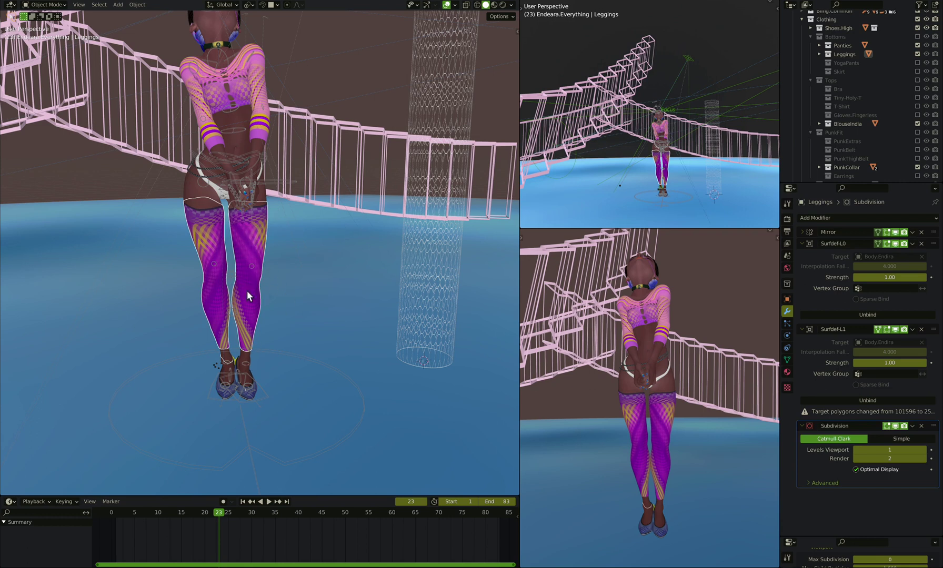
middle_click_drag(246, 276, 245, 274)
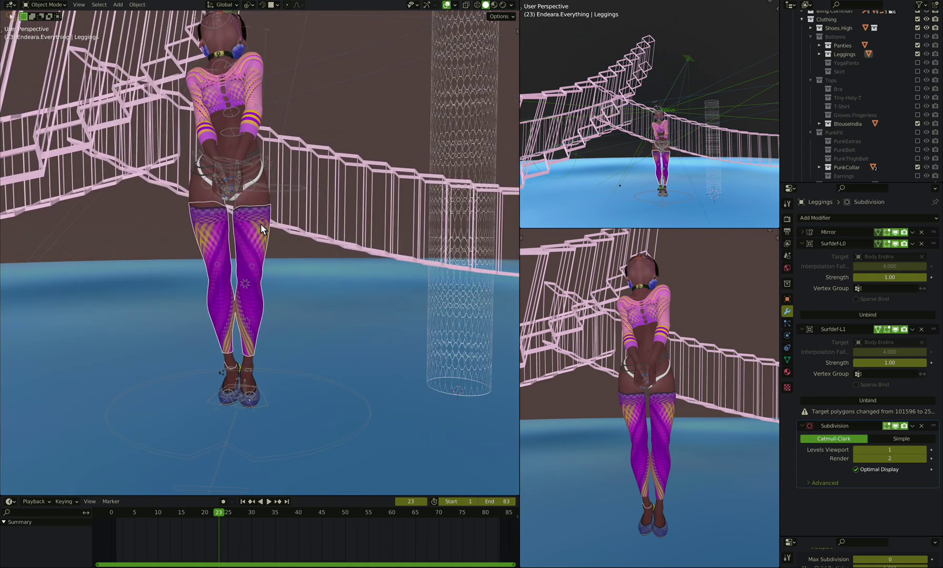
- Delete the net cylinder standing beside the character
middle_click_drag(261, 224, 406, 83)
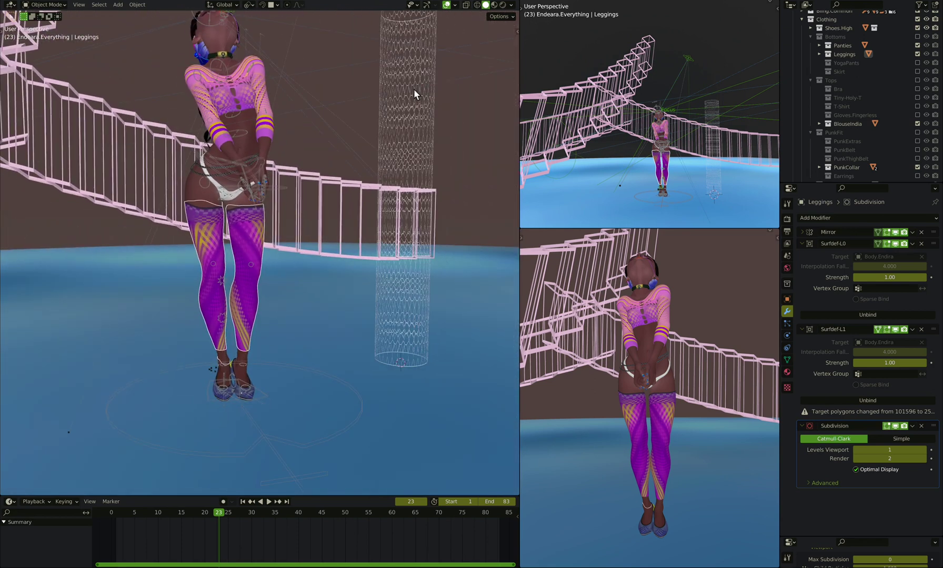
left_click(413, 89)
key("x")
left_click(412, 88)
- Duplicate the leggings in place and rename the copy Fishnets
middle_click_drag(384, 129, 361, 160)
scroll(244, 245, "up", 6)
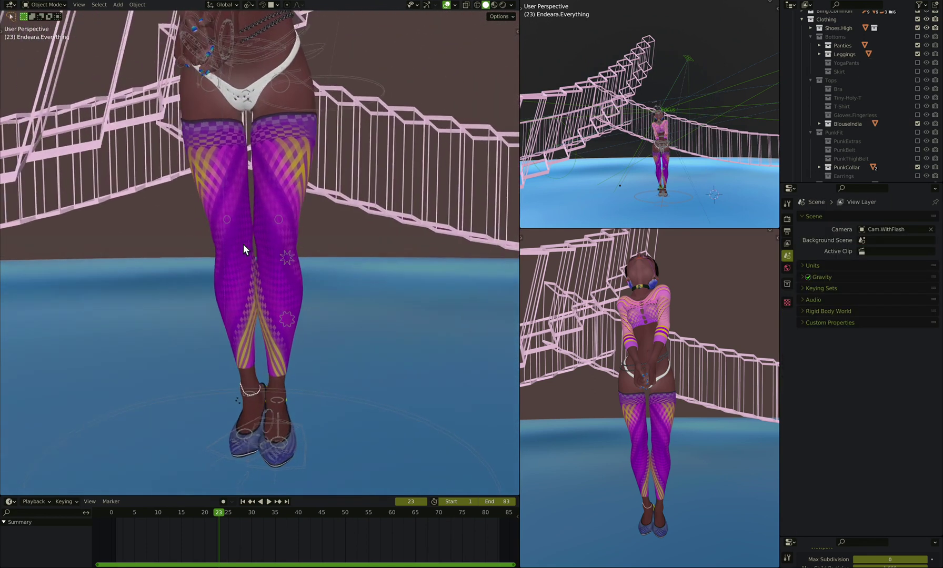
left_click(282, 198)
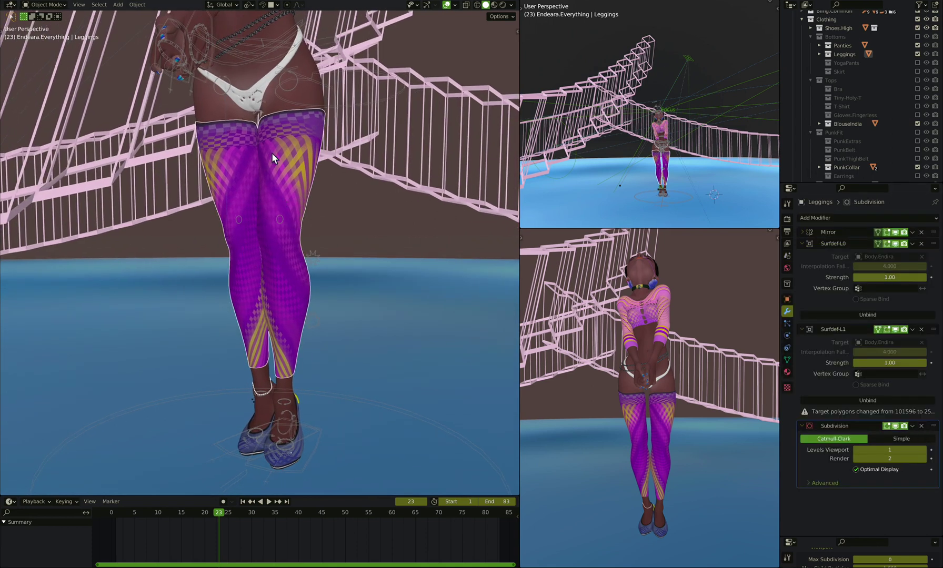
scroll(271, 153, "up", 3)
scroll(270, 151, "down", 1)
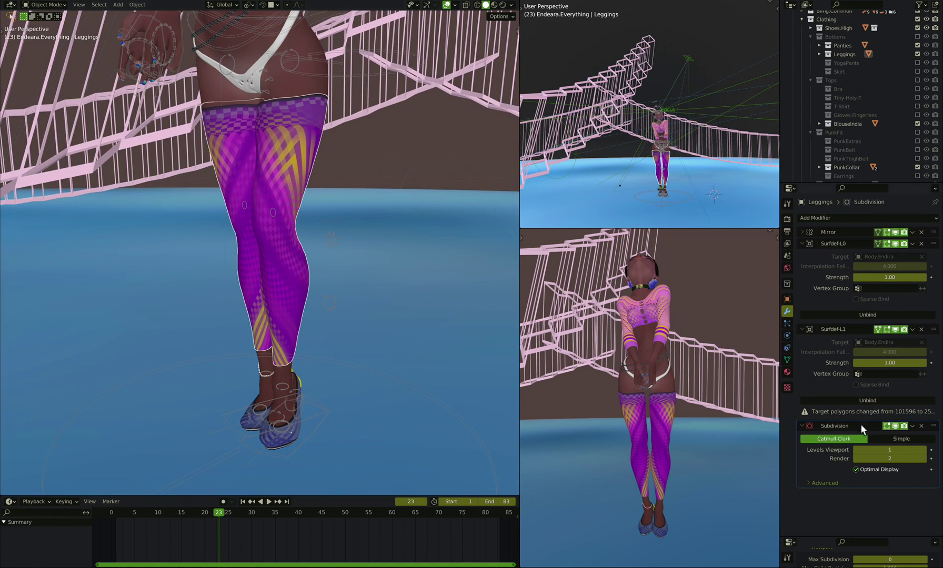
middle_click_drag(293, 170, 288, 167)
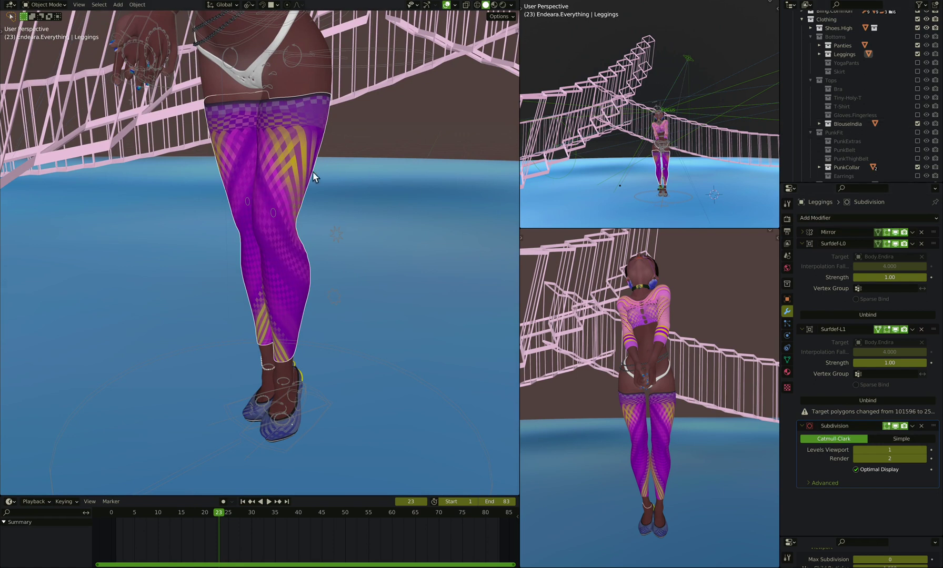
key("shift+d")
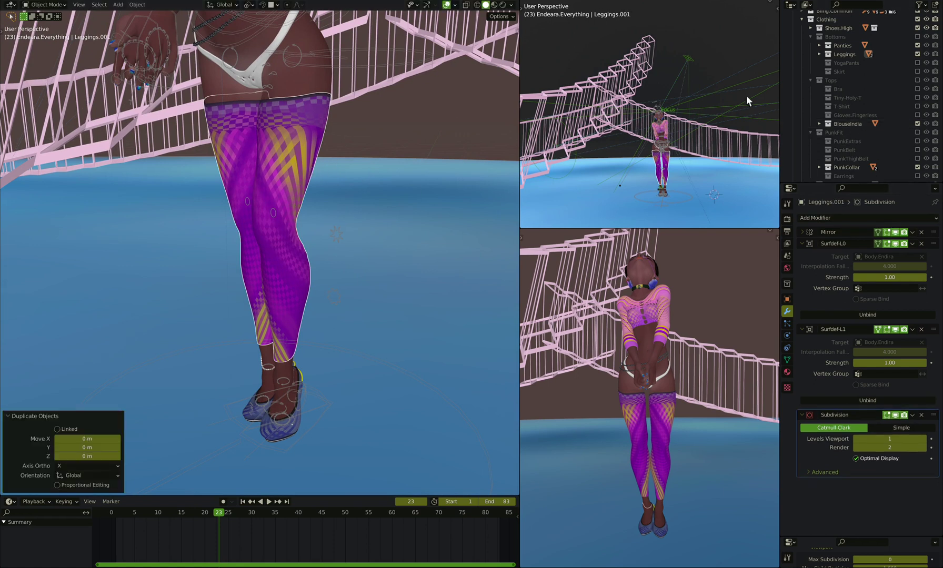
left_click(819, 53)
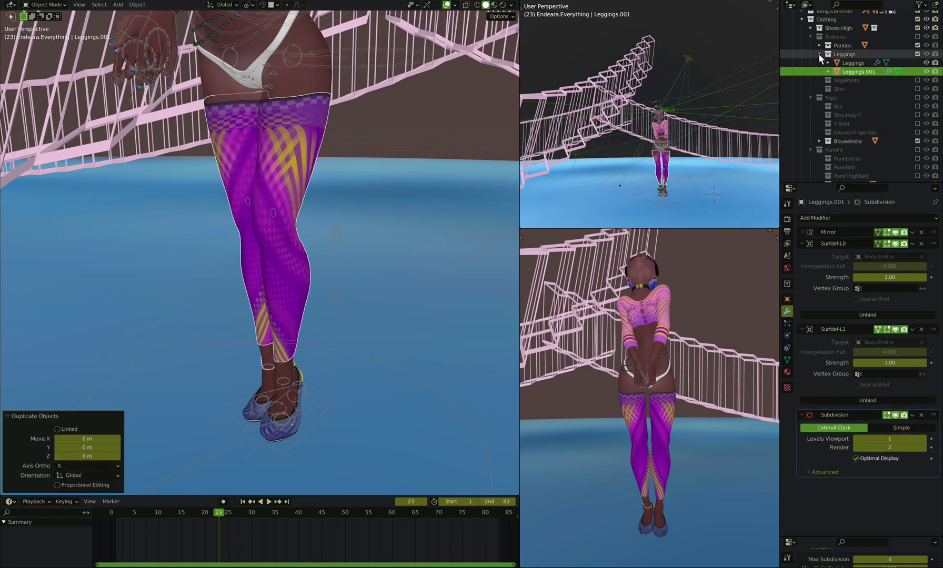
double_click(859, 72)
scroll(862, 75, "up", 2)
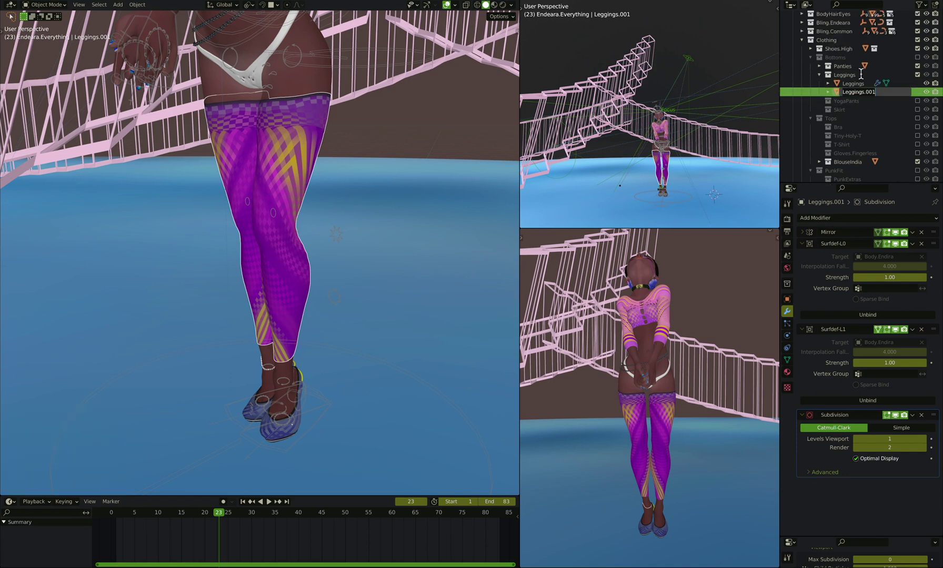
type("Fishnets")
key("Return")
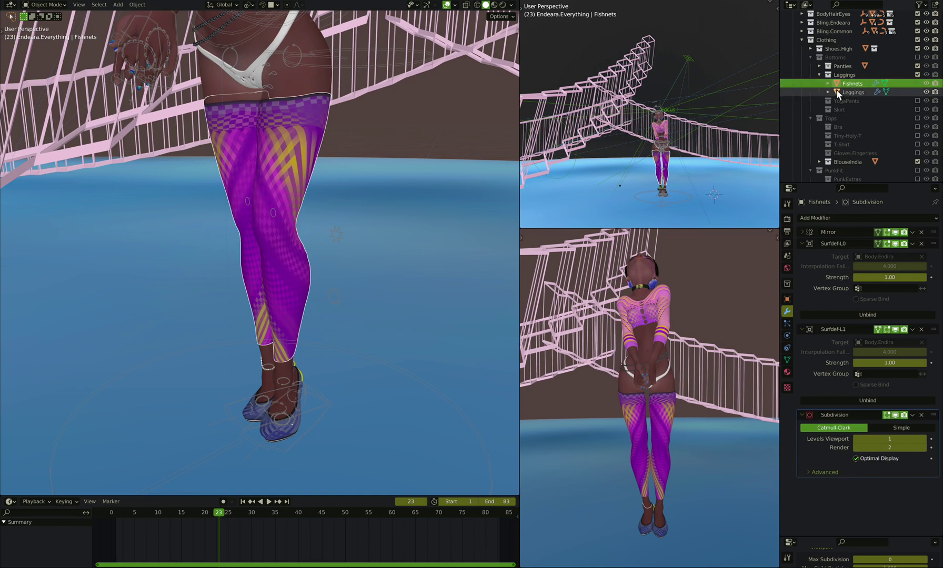
- Move the Fishnets object to a new collection named Fishnets inside Endeara.Everything > Clothing > Bottoms
key("m")
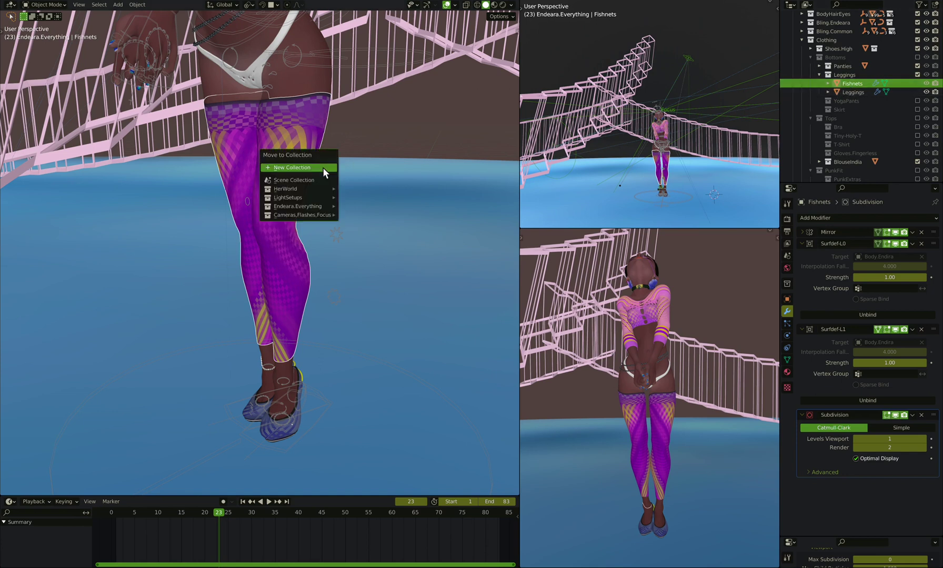
key("Down")
key("Down")
key("Down")
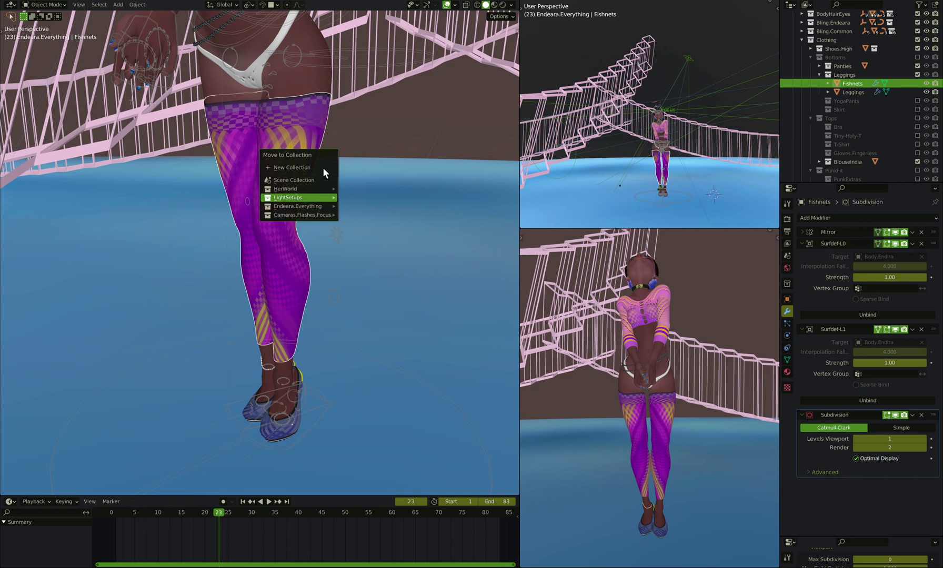
key("Up")
key("Up")
key("Down")
key("Down")
key("Down")
key("Right")
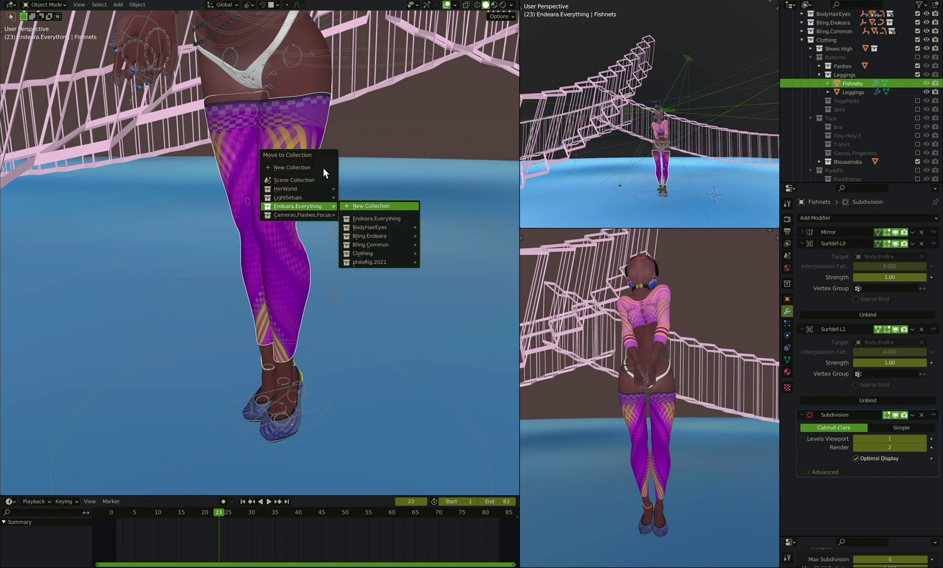
key("Down")
key("Down")
key("Down")
key("Down")
key("Down")
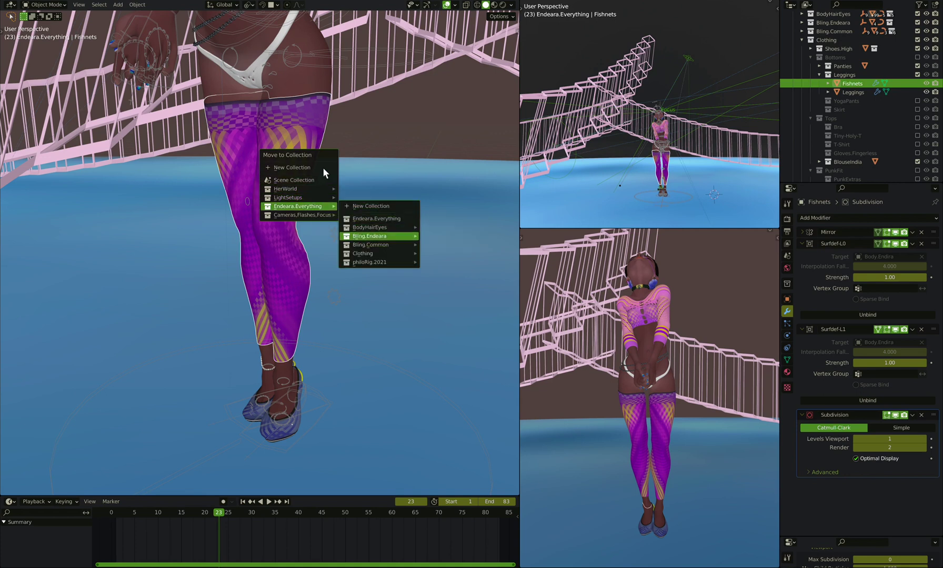
key("Right")
key("Down")
key("Down")
key("Down")
key("Right")
key("Return")
type("Fishnets")
key("Return")
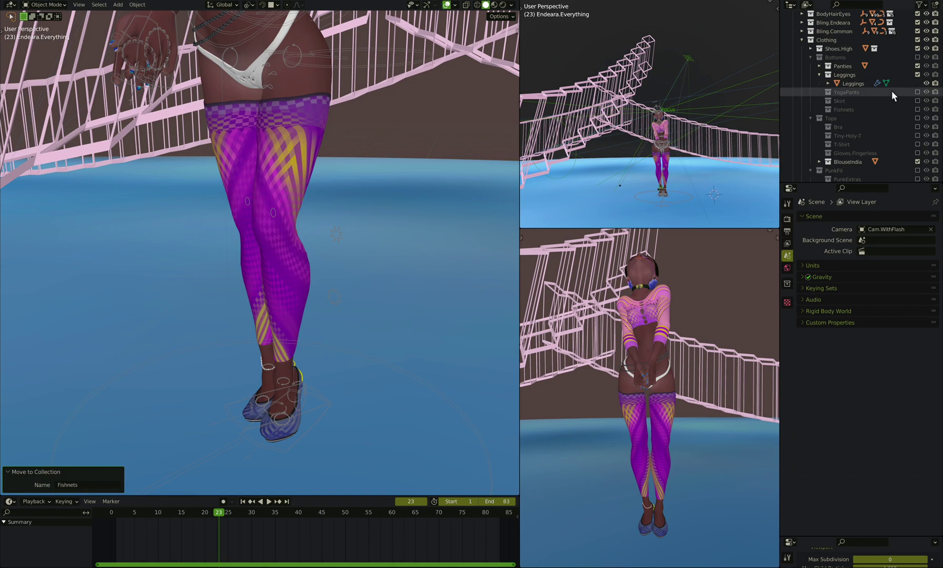
- Exclude the Leggings collection from the view layer and enable the Fishnets collection instead
left_click(819, 75)
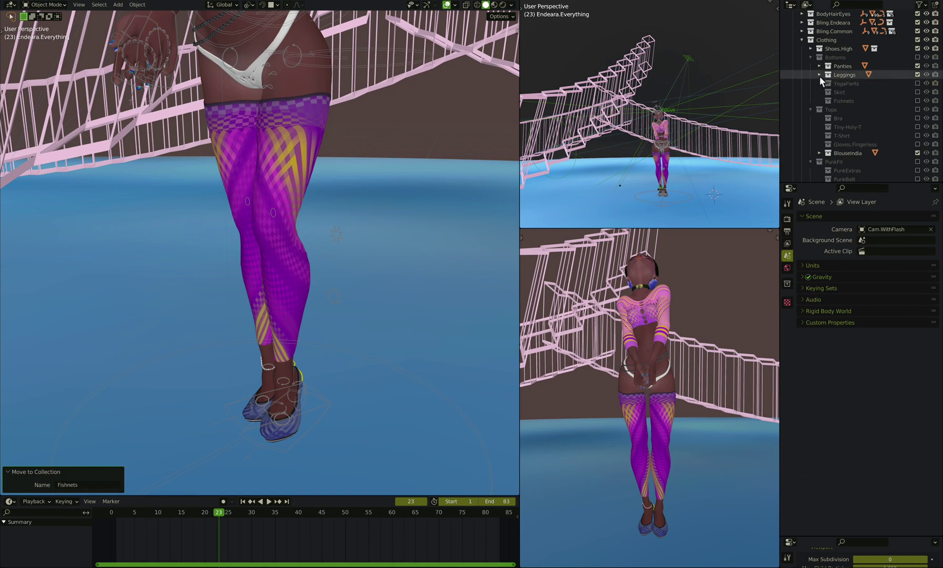
left_click(917, 74)
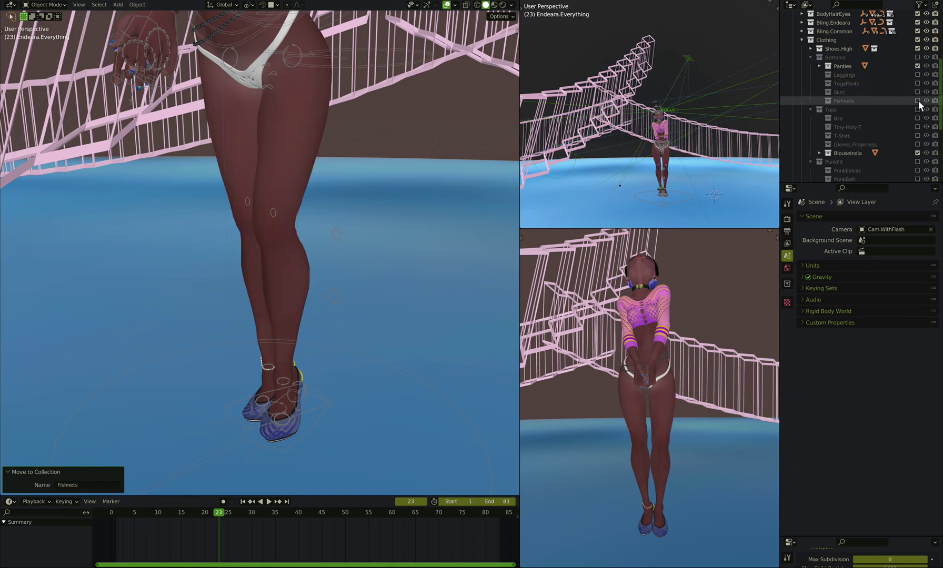
left_click(917, 100)
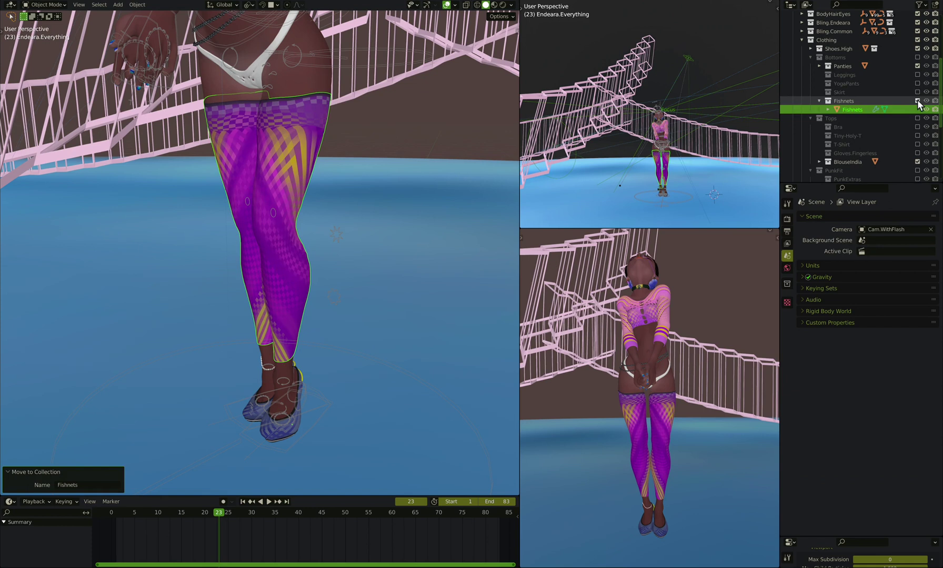
- Select the Fishnets object and remove its Subdivision modifier
left_click(294, 159)
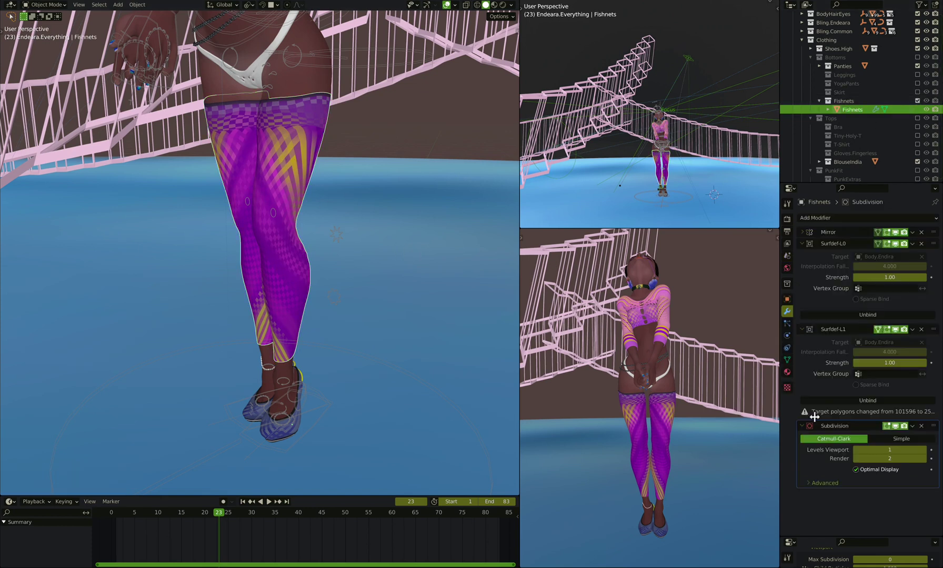
left_click(920, 427)
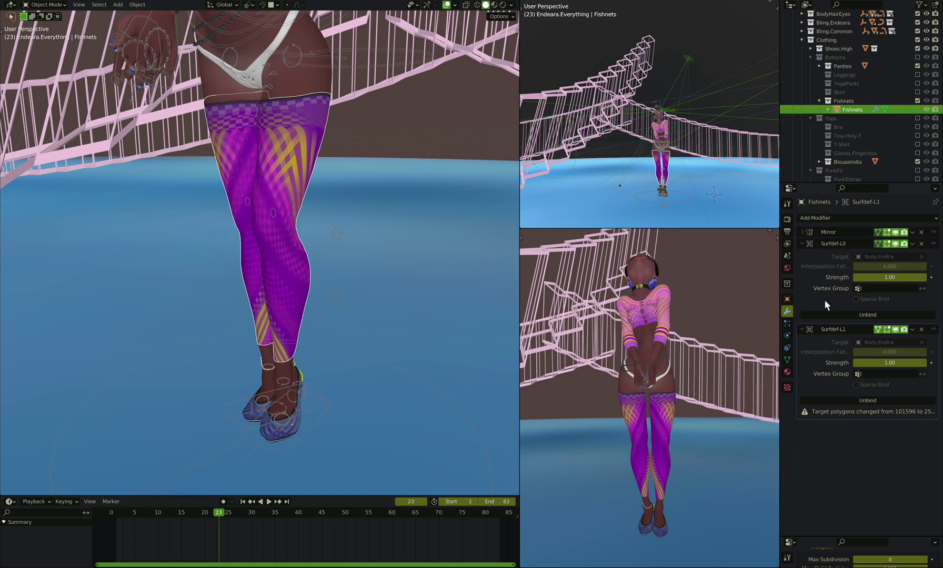
middle_click_drag(298, 273, 311, 229)
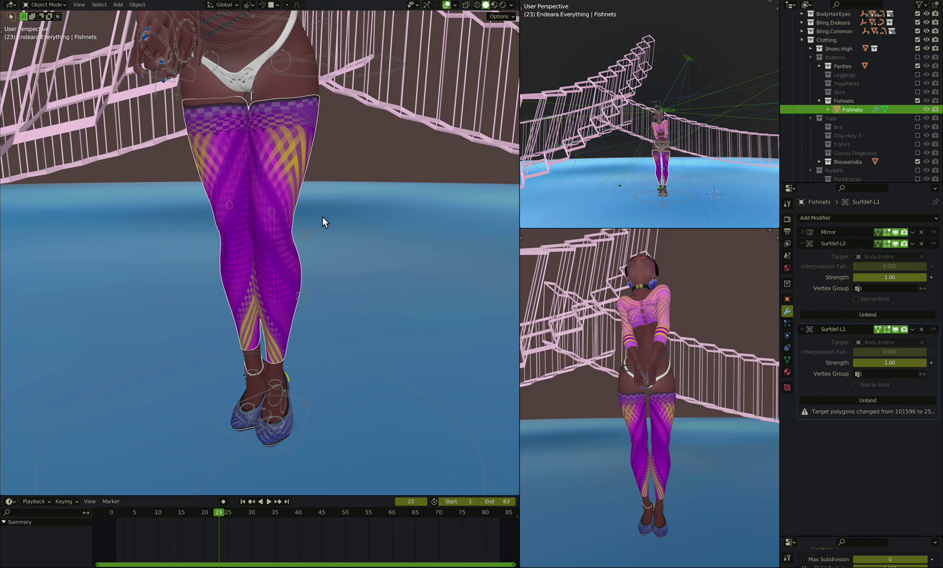
middle_click_drag(322, 215, 316, 197)
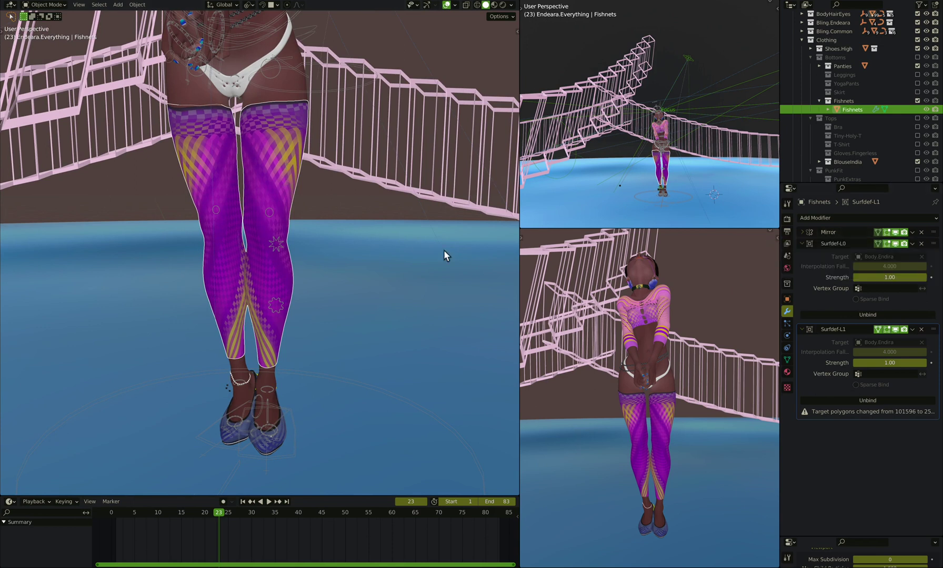
middle_click_drag(317, 249, 289, 234)
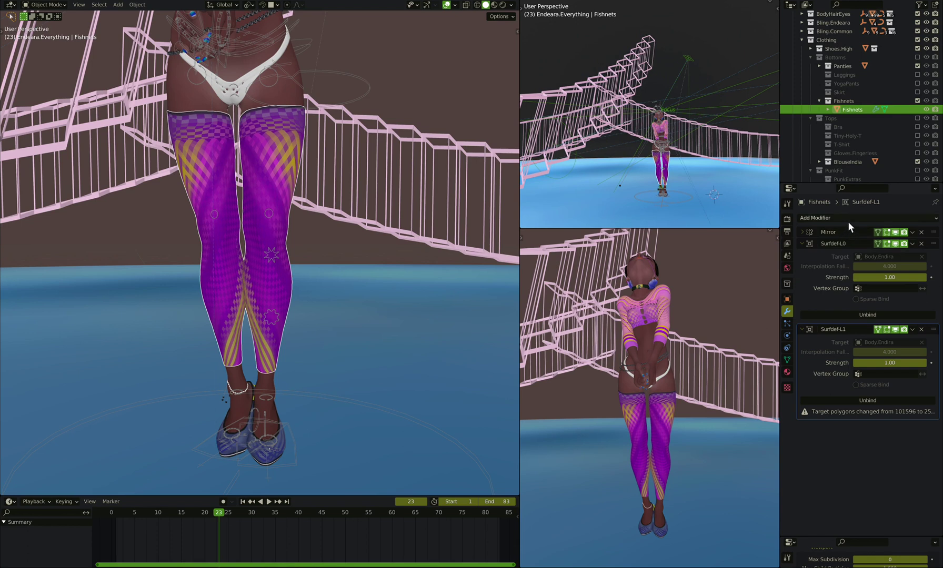
- Examine the Fishnets mesh in Edit Mode from the front and side, checking the diagonal face layout on both legs
key("Tab")
scroll(272, 176, "up", 5)
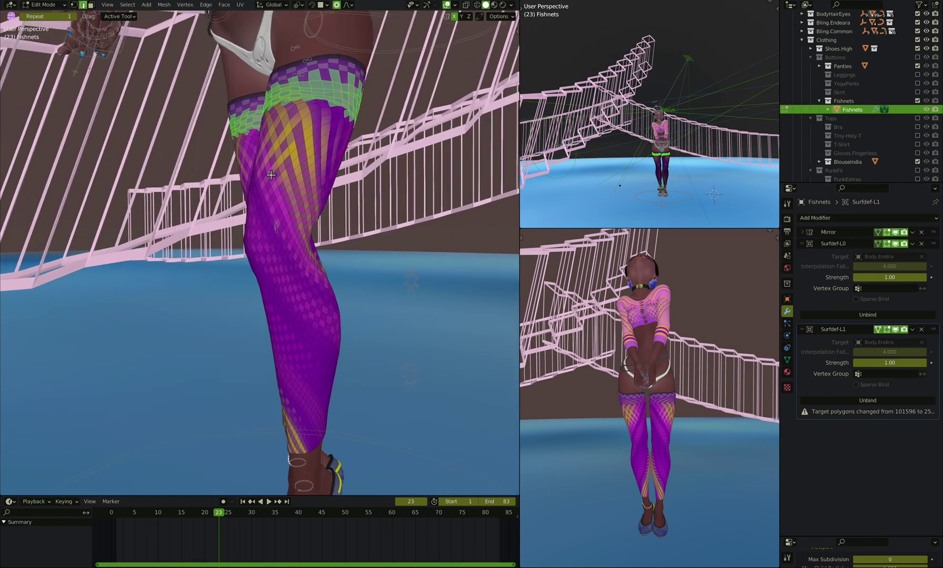
middle_click_drag(271, 175, 291, 140)
middle_click_drag(424, 196, 421, 193)
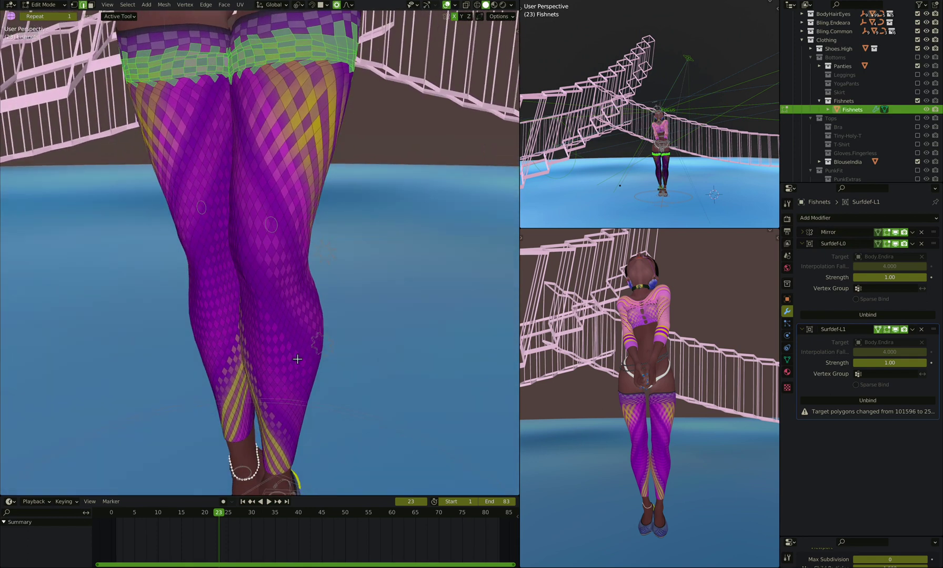
middle_click_drag(294, 158, 292, 154)
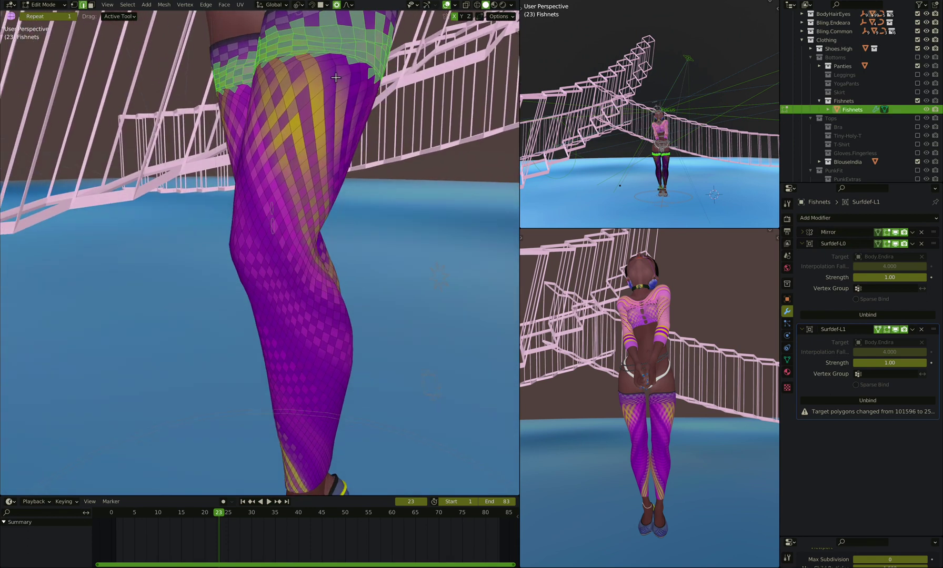
middle_click_drag(311, 284, 300, 246)
middle_click_drag(266, 144, 288, 158)
middle_click_drag(262, 127, 263, 160)
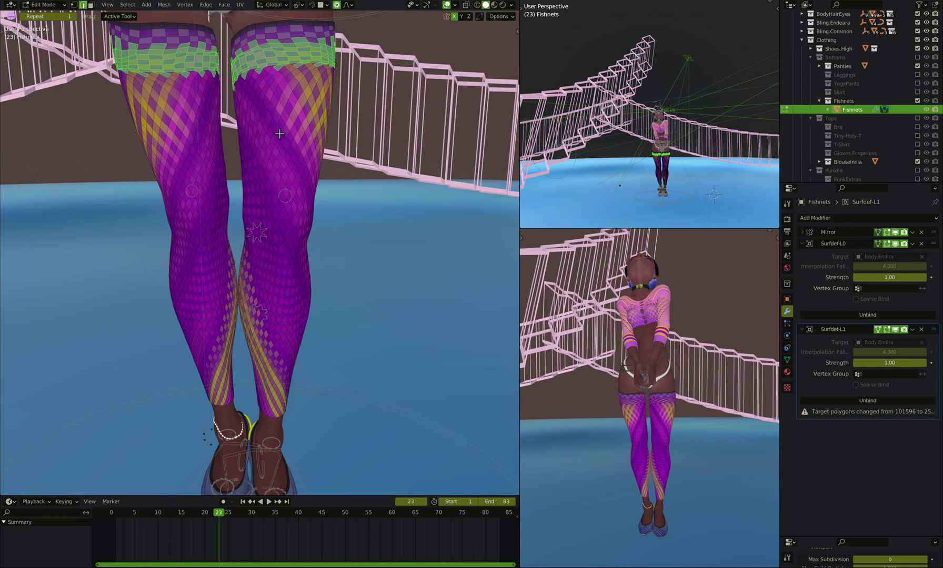
mouse_move(294, 214)
middle_mouse_down()
mouse_move(248, 208)
mouse_move(289, 210)
mouse_move(279, 232)
mouse_move(291, 210)
middle_mouse_up()
- Add a Wireframe modifier to the Fishnets with a thickness of 0.001 m and return to Object Mode
left_click(847, 217)
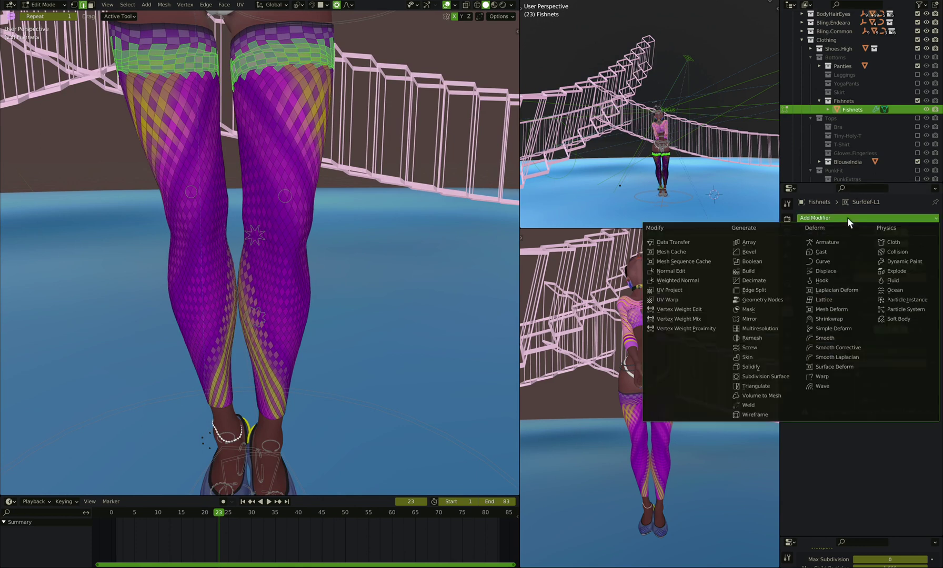
left_click(755, 415)
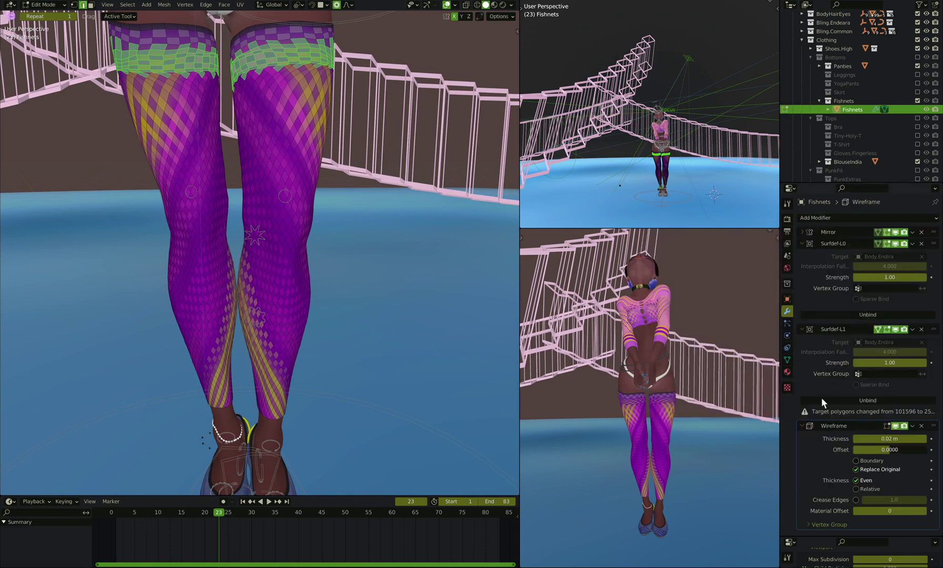
left_click(881, 441)
type("0.001")
key("Return")
key("Tab")
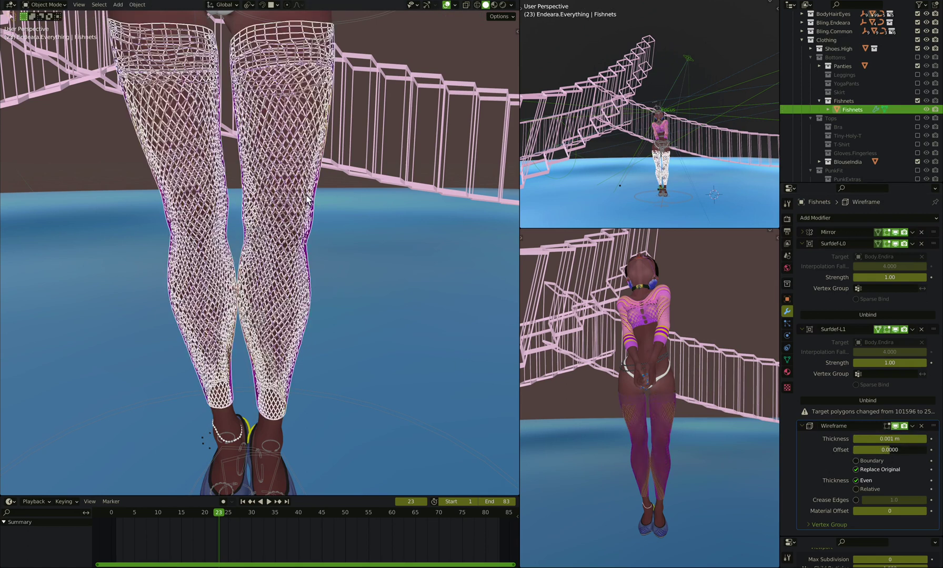
- Examine the netting along the leg in a full-screen rendered preview, up close and at full leg length
scroll(302, 188, "up", 6)
middle_click_drag(303, 187, 221, 190)
scroll(656, 420, "up", 7)
middle_click_drag(656, 420, 686, 284)
scroll(633, 383, "down", 3)
scroll(656, 366, "up", 2)
mouse_move(687, 366)
middle_mouse_down()
mouse_move(671, 322)
mouse_move(687, 328)
mouse_move(696, 315)
middle_mouse_up()
key("z")
left_click(696, 319)
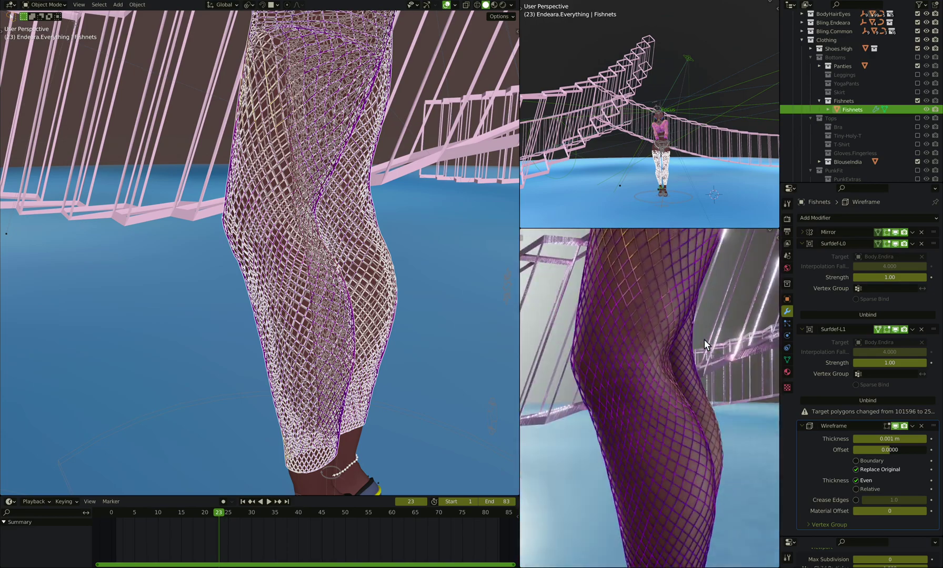
key("ctrl+alt+space")
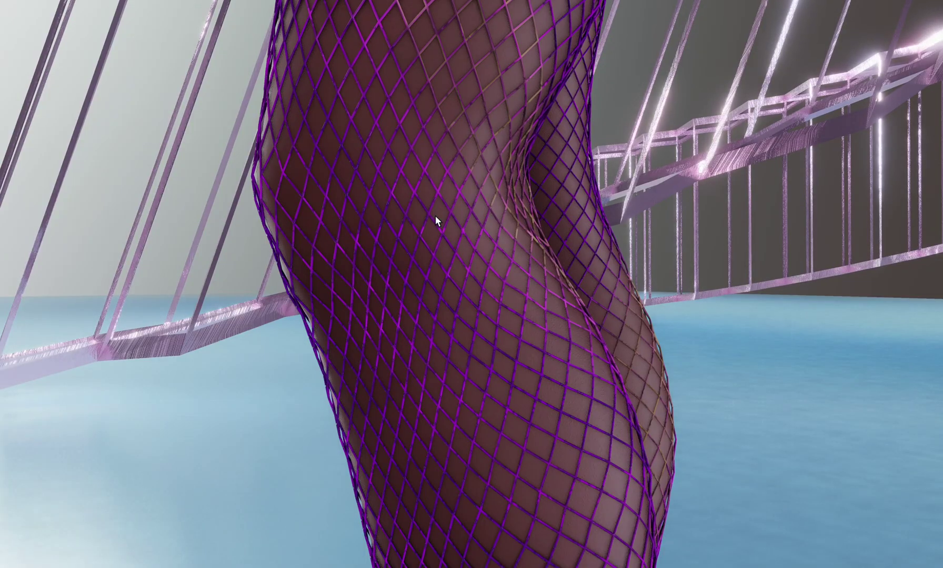
scroll(435, 215, "down", 5)
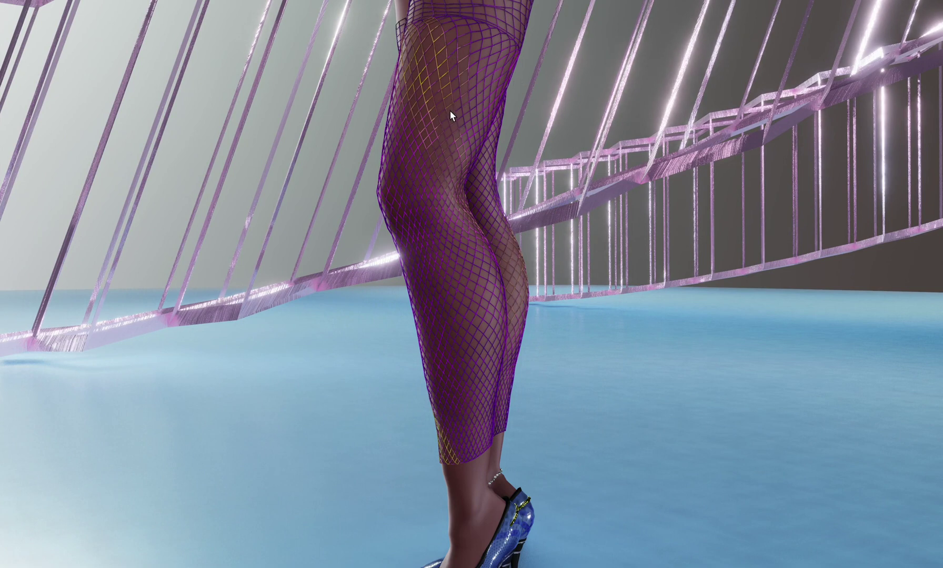
- Compare the fishnets in solid and rendered shading, inspecting both legs from the front and the strands up close
key("z")
key("6")
middle_click_drag(449, 109, 448, 109)
key("z")
key("r")
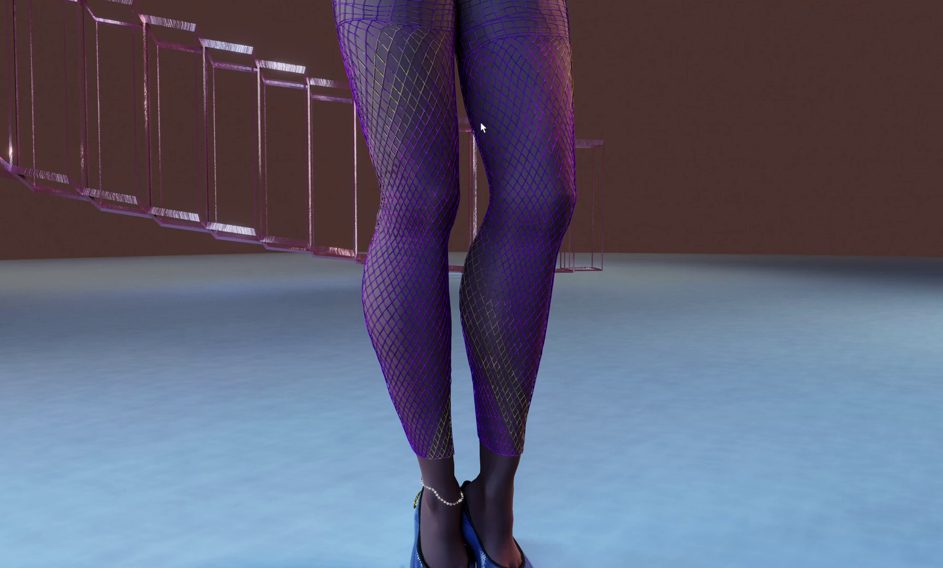
key("z")
key("2")
mouse_move(421, 111)
middle_mouse_down()
mouse_move(392, 82)
mouse_move(364, 113)
middle_mouse_up()
scroll(391, 81, "up", 4)
scroll(364, 113, "up", 3)
key("z")
left_click(363, 112)
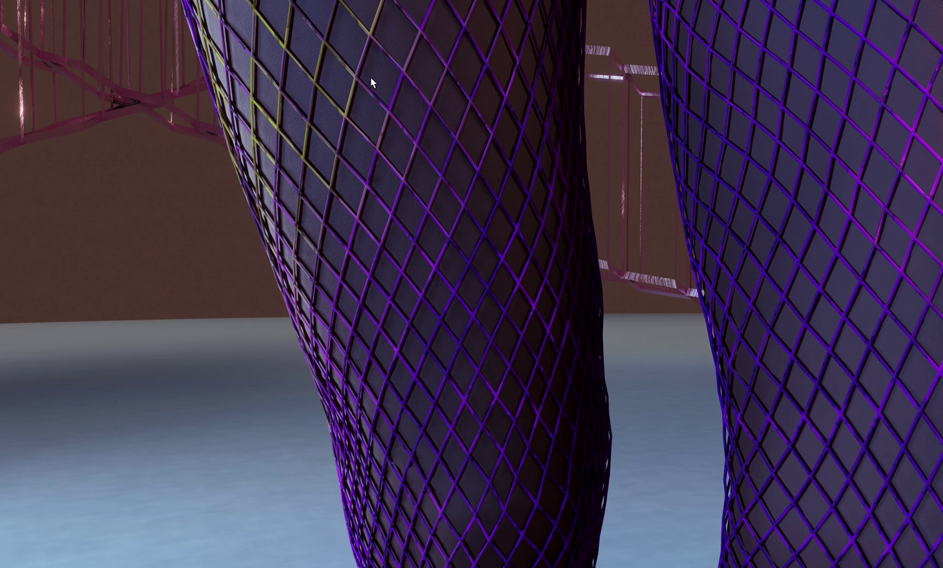
- Examine the stockings' top bands and the backs of the legs in solid shading and restore the multi-viewport layout
key("z")
key("2")
scroll(375, 243, "down", 8)
scroll(375, 244, "right", 4)
scroll(375, 243, "right", 6)
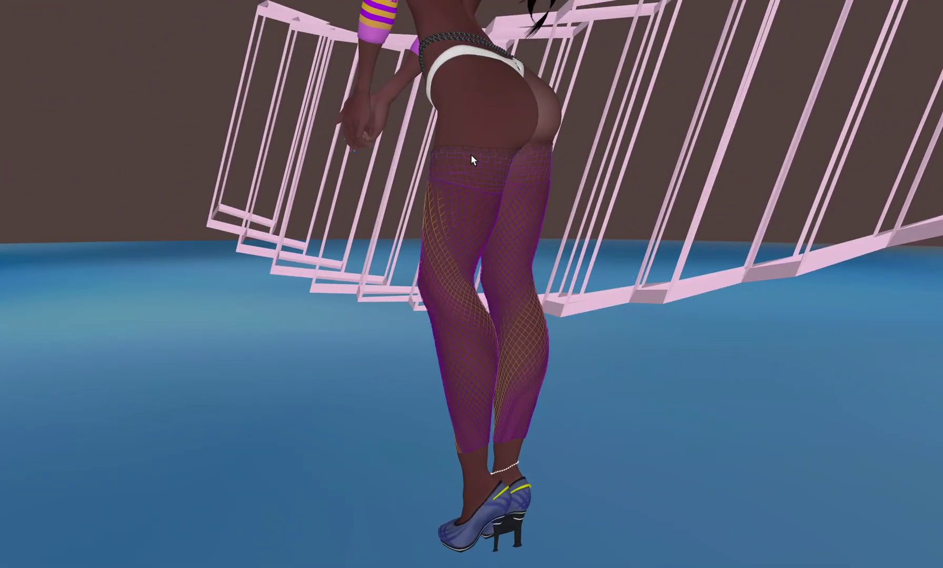
scroll(471, 155, "up", 8)
scroll(469, 154, "left", 6)
scroll(469, 154, "down", 7)
scroll(469, 154, "left", 5)
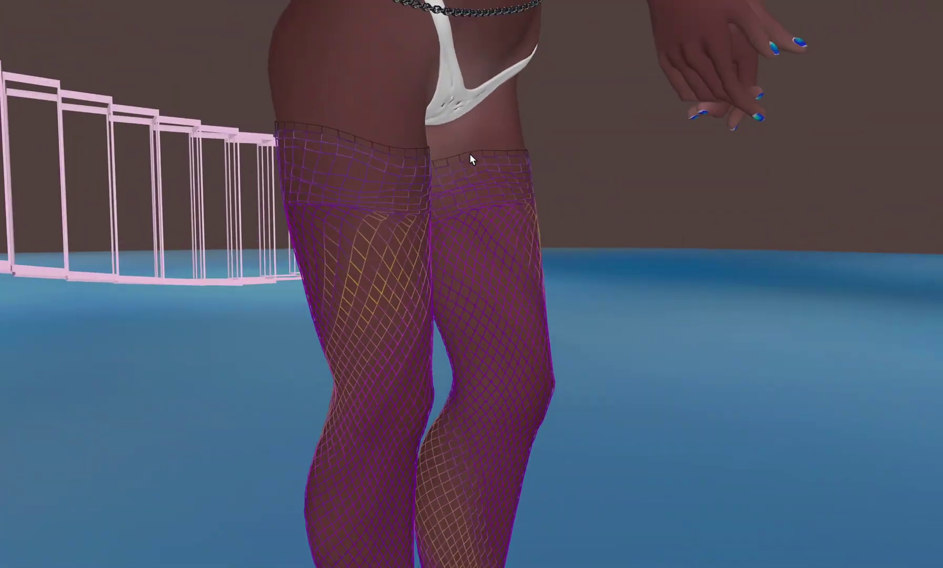
scroll(469, 154, "down", 4, "shift")
scroll(469, 154, "right", 5)
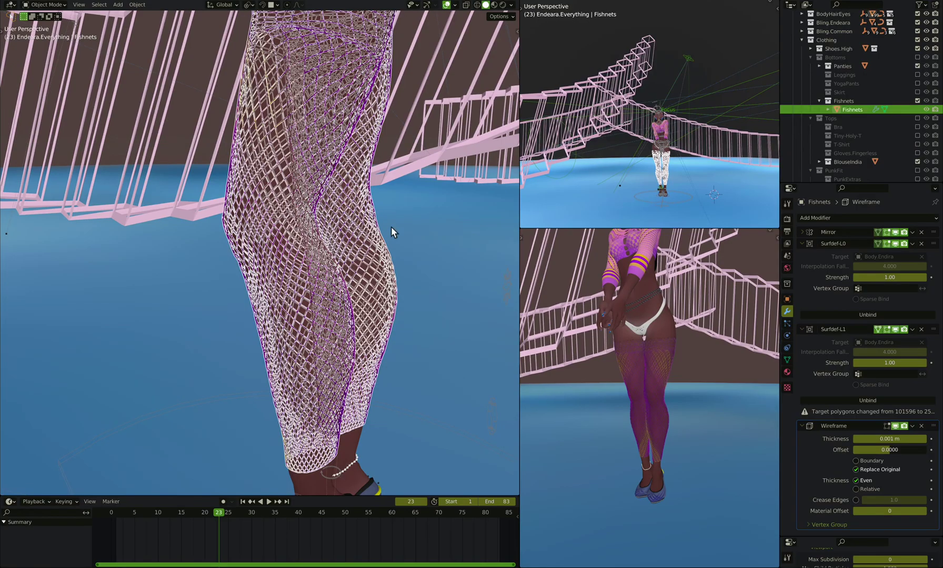
- Reselect the Fishnets object and try a Wireframe thickness of 0.003 m, checking the net on the thighs
key("alt+a")
middle_click_drag(350, 196, 352, 197)
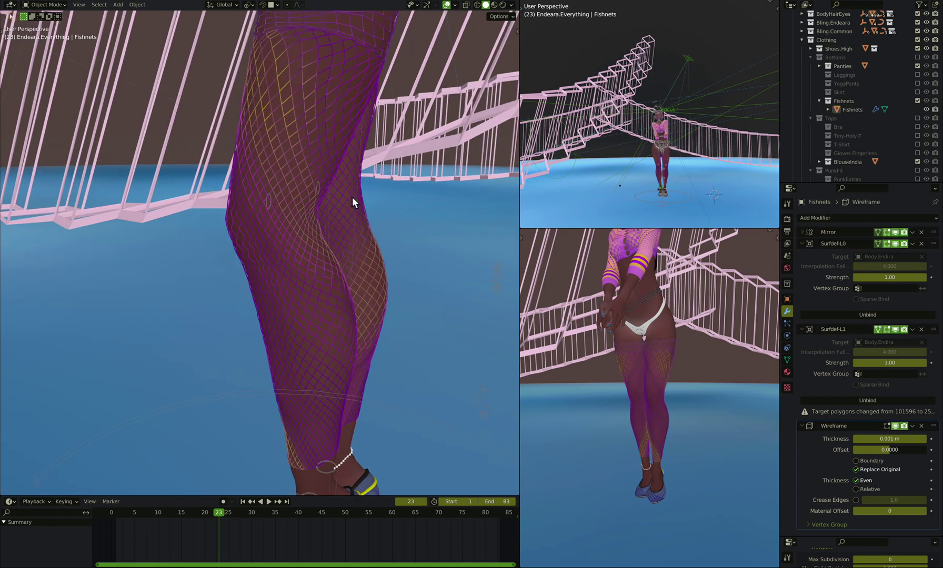
left_click(305, 117)
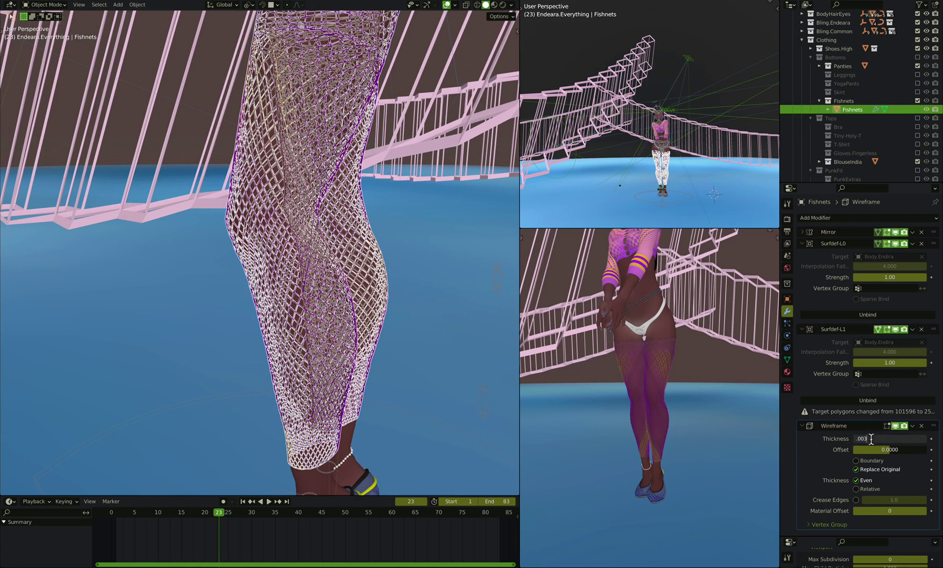
key("Return")
scroll(633, 362, "up", 10)
scroll(633, 361, "down", 8)
middle_click_drag(634, 363, 634, 363)
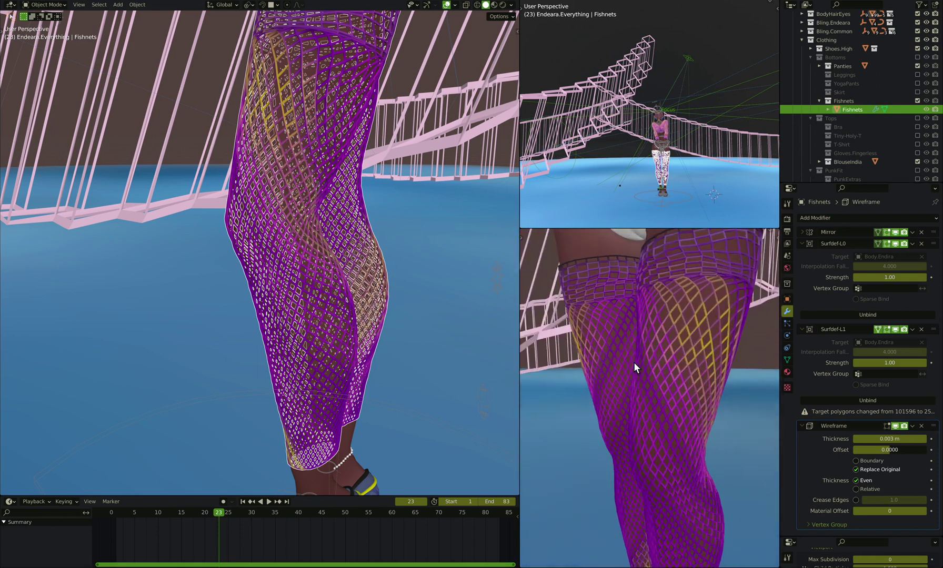
- Set the Wireframe thickness back to 0.001 m and inspect the net on the front and back of the legs
left_click(873, 438)
type(".001")
key("Return")
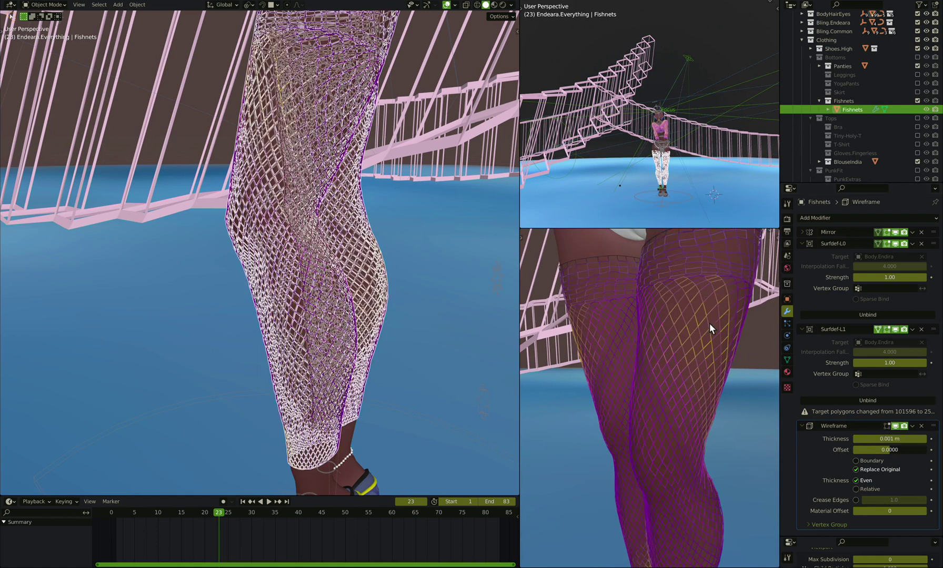
scroll(708, 323, "up", 2)
scroll(642, 309, "up", 5)
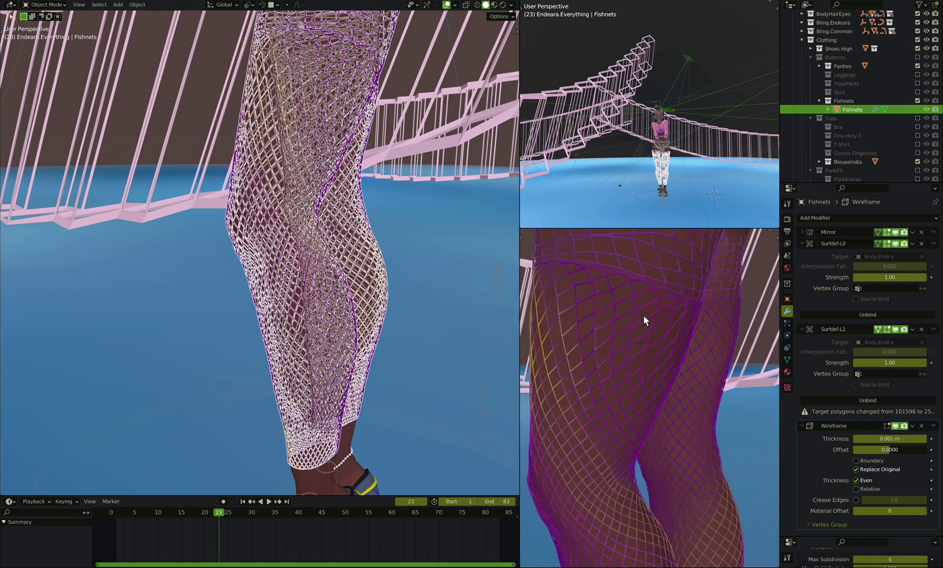
scroll(644, 330, "down", 5)
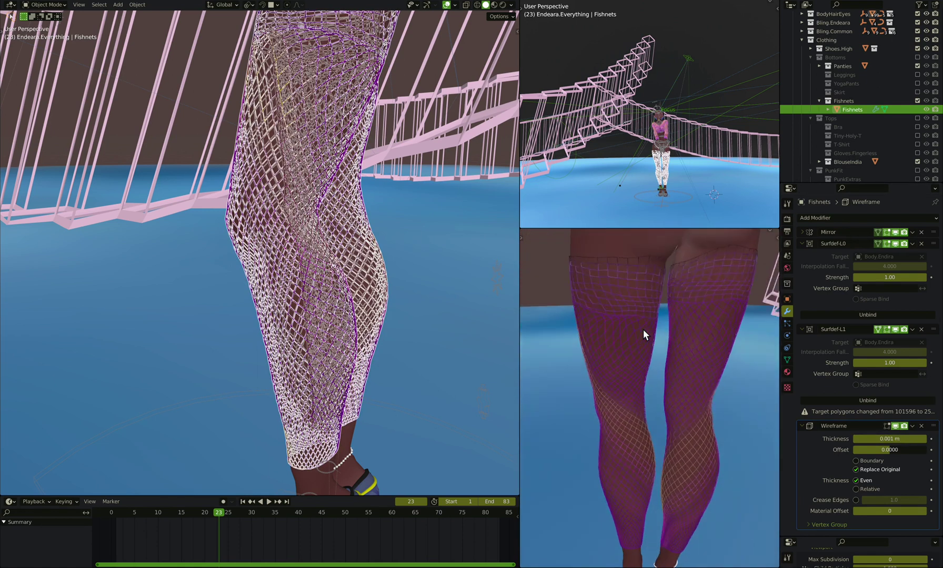
middle_click_drag(643, 329, 643, 329)
scroll(643, 329, "up", 4)
scroll(642, 329, "left", 1)
- Try a Wireframe thickness of 0.0002 m and inspect the finer net on the legs in rendered shading
left_click(881, 439)
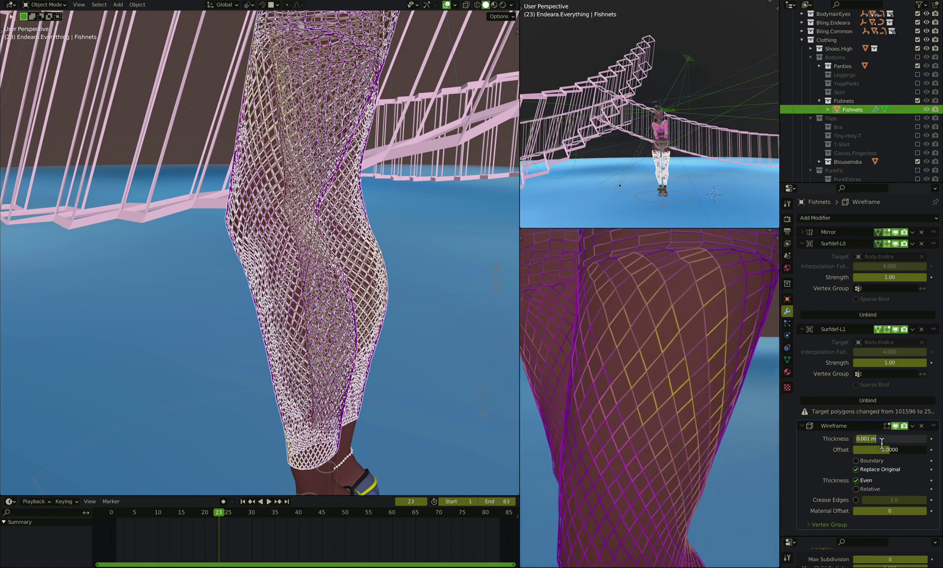
type(".0002")
key("Return")
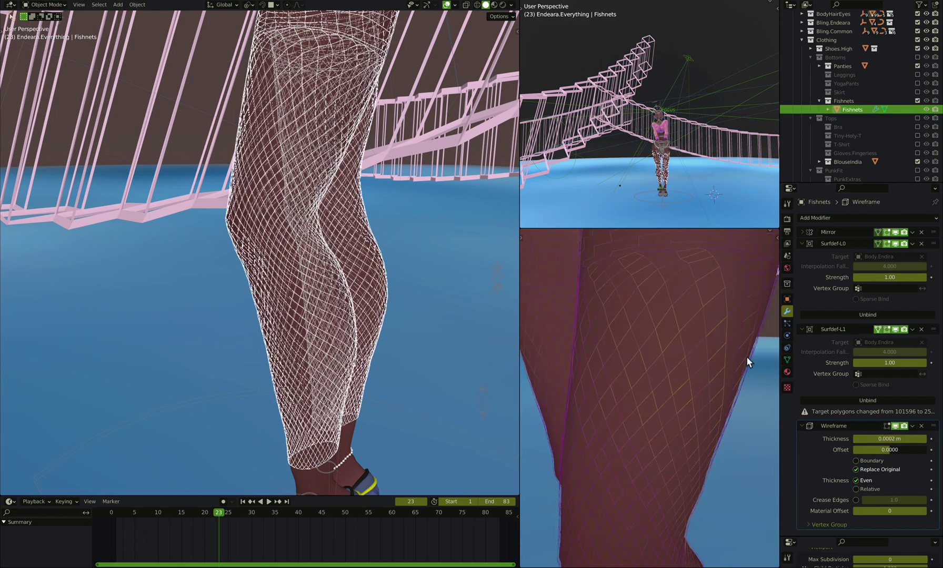
key("z")
scroll(720, 323, "down", 4)
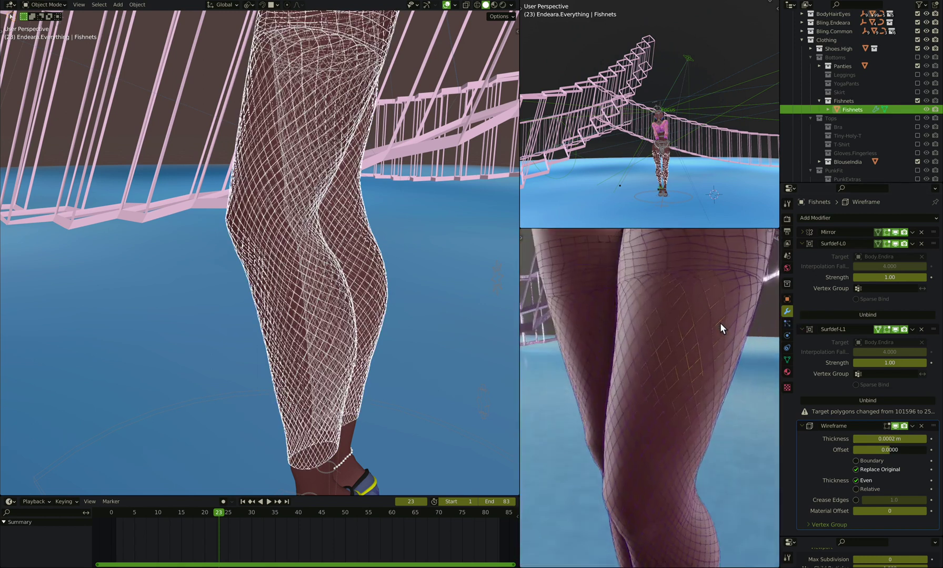
middle_click_drag(720, 323, 721, 323)
scroll(669, 369, "down", 5)
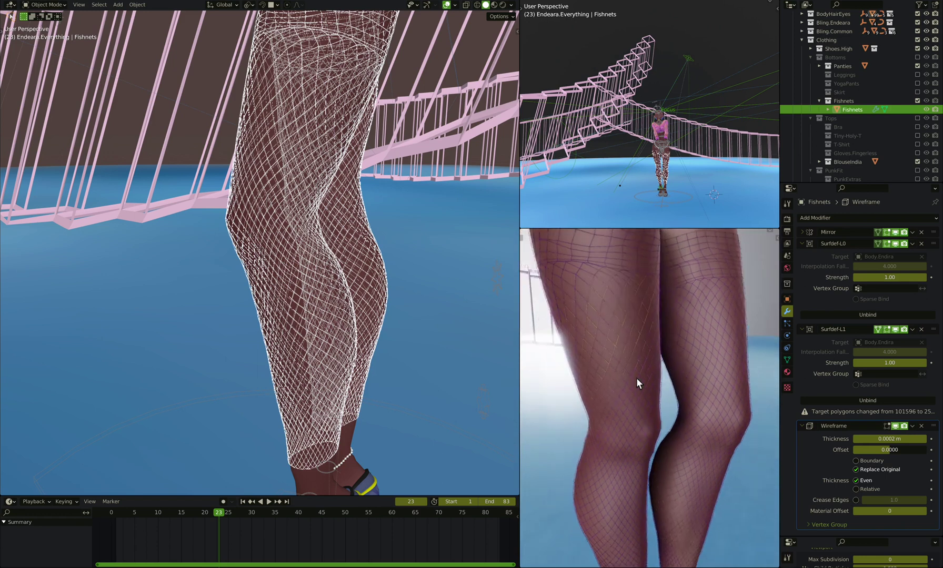
scroll(635, 376, "up", 5)
scroll(635, 376, "down", 4)
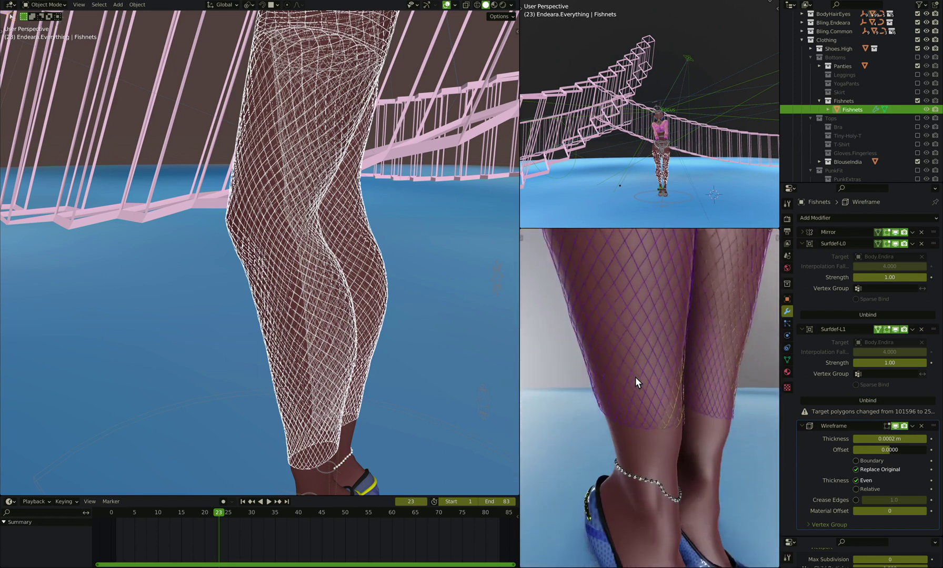
- Restore the Wireframe thickness to 0.001 m, viewing the whole legs in rendered shading
middle_click_drag(635, 376, 634, 376)
scroll(635, 376, "up", 3)
scroll(635, 376, "down", 3)
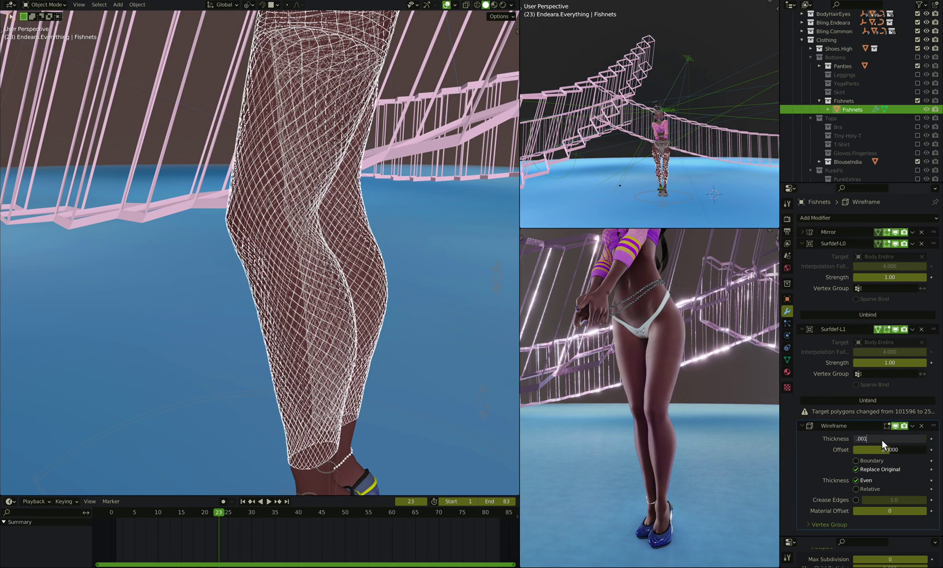
key("Return")
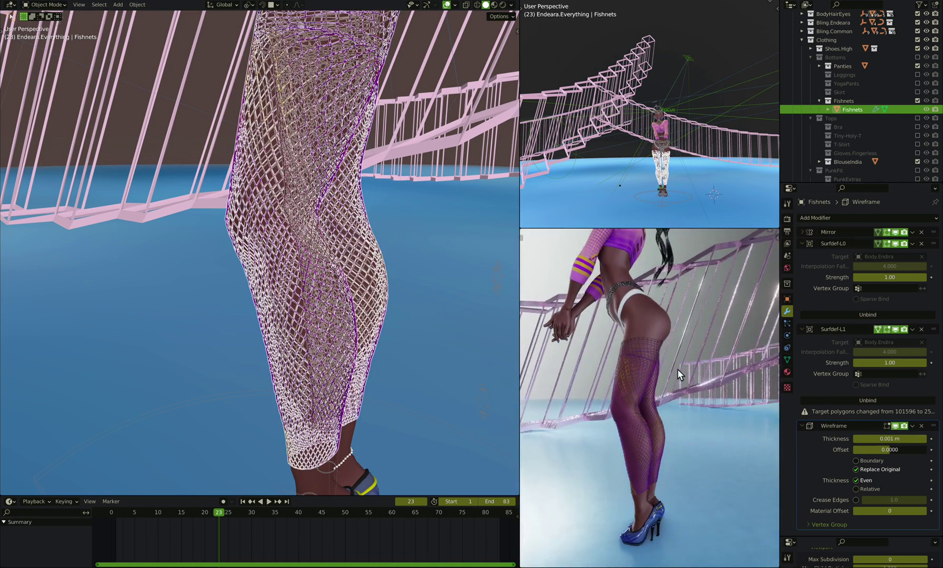